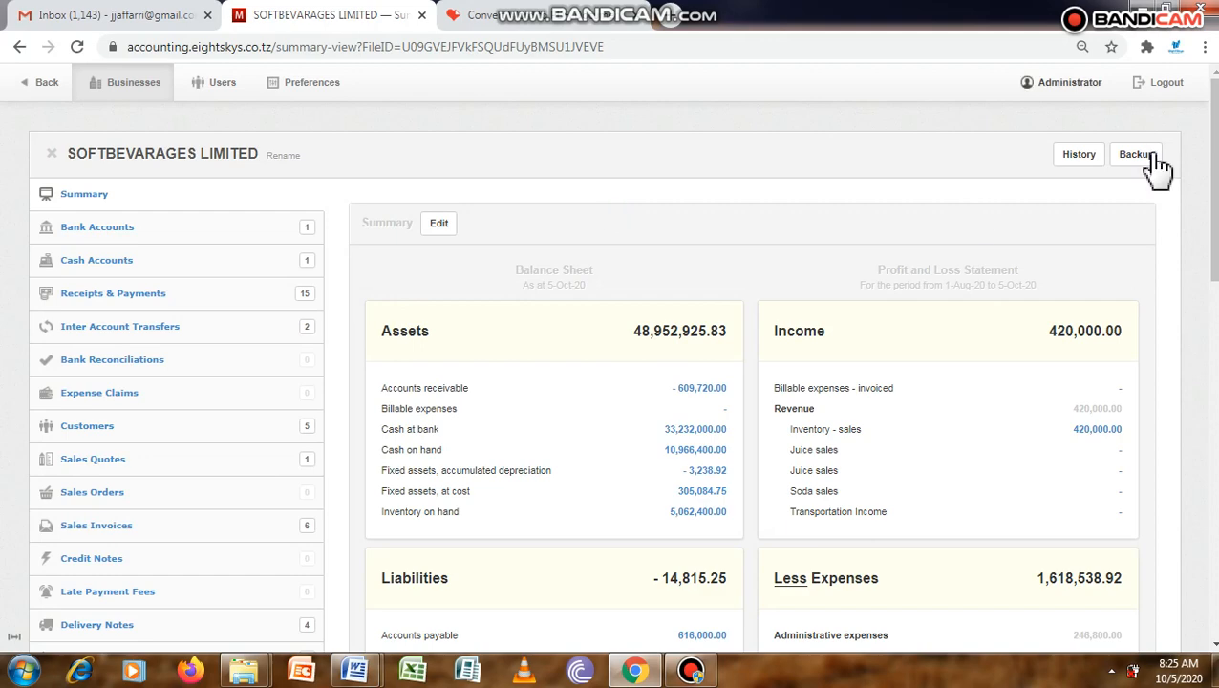
Open the business's Start Date setting for review.
{"action": "left_click_drag", "start_coordinate": [1215, 153], "coordinate": [1215, 516]}
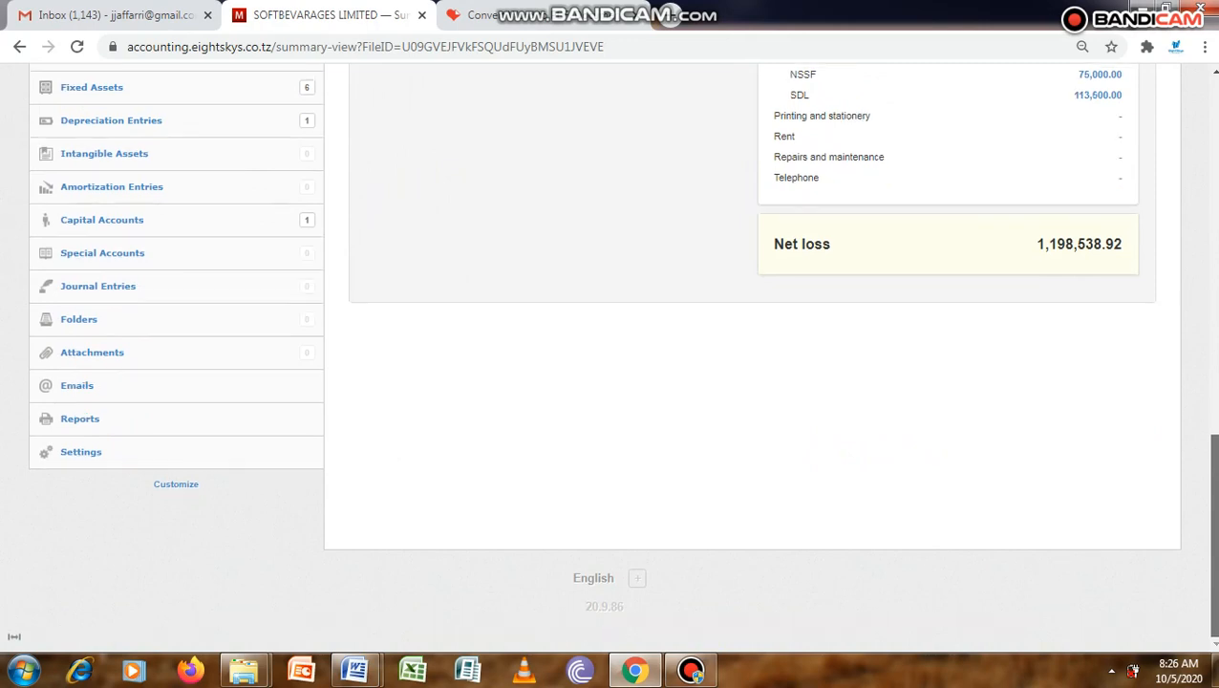
{"action": "left_click", "coordinate": [88, 456]}
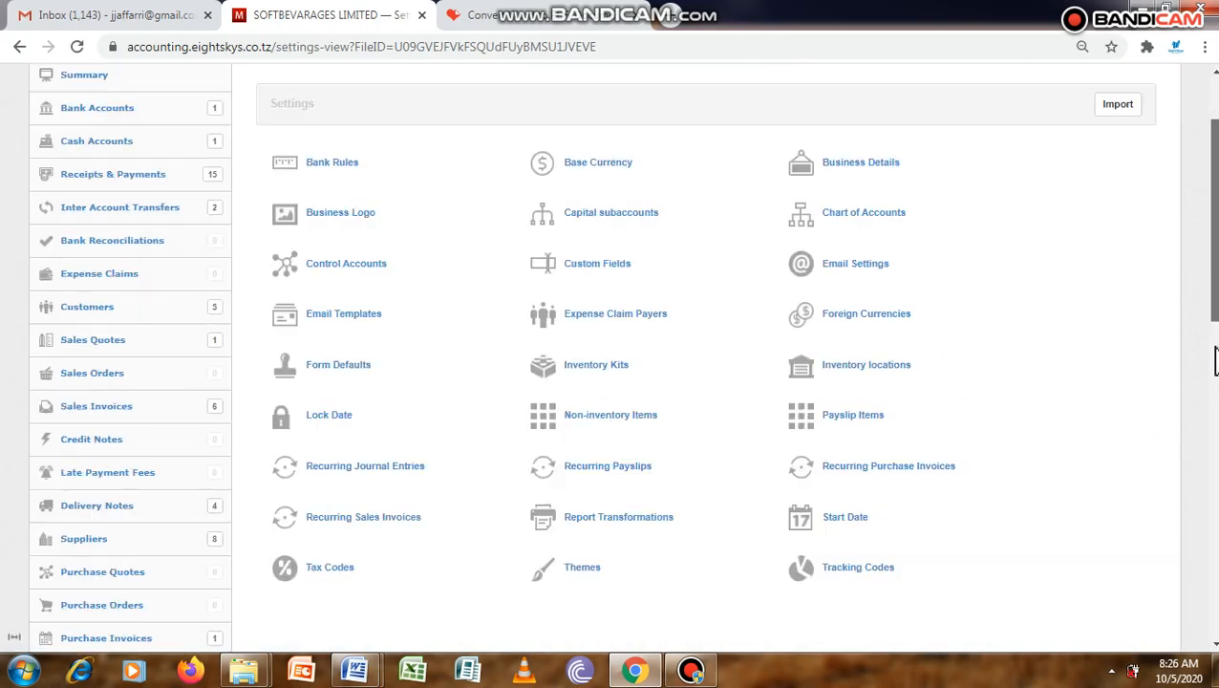
{"action": "scroll", "coordinate": [934, 324], "scroll_direction": "down", "scroll_amount": 3}
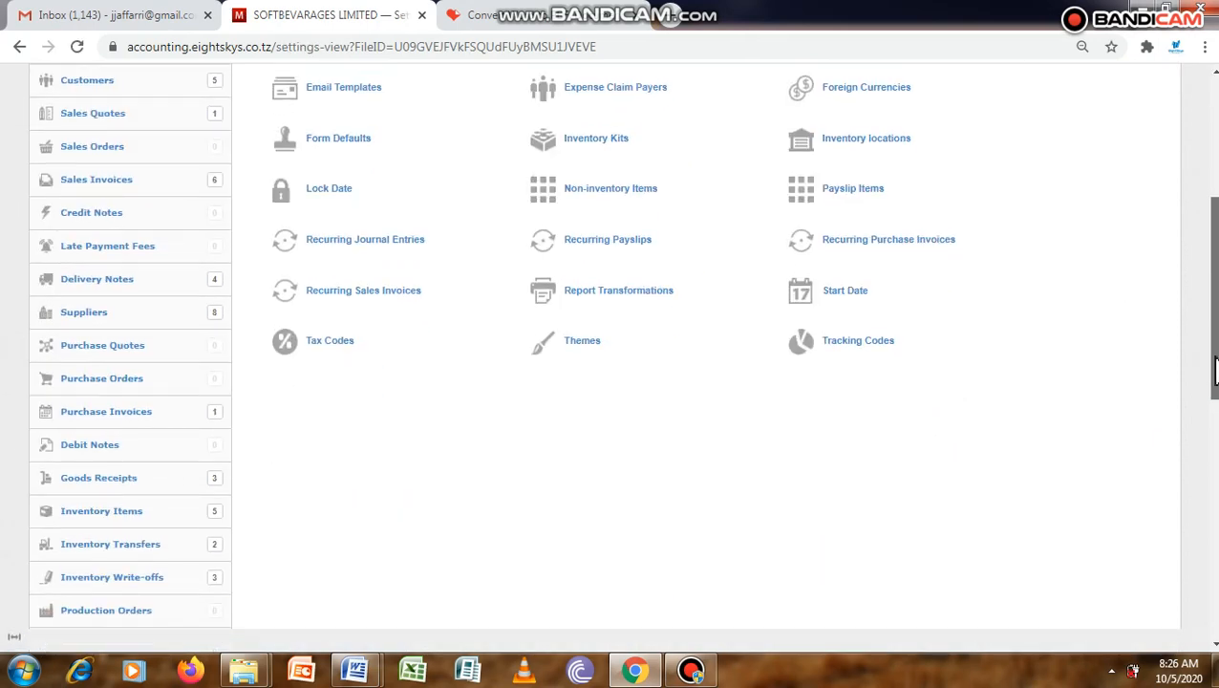
{"action": "left_click", "coordinate": [850, 298]}
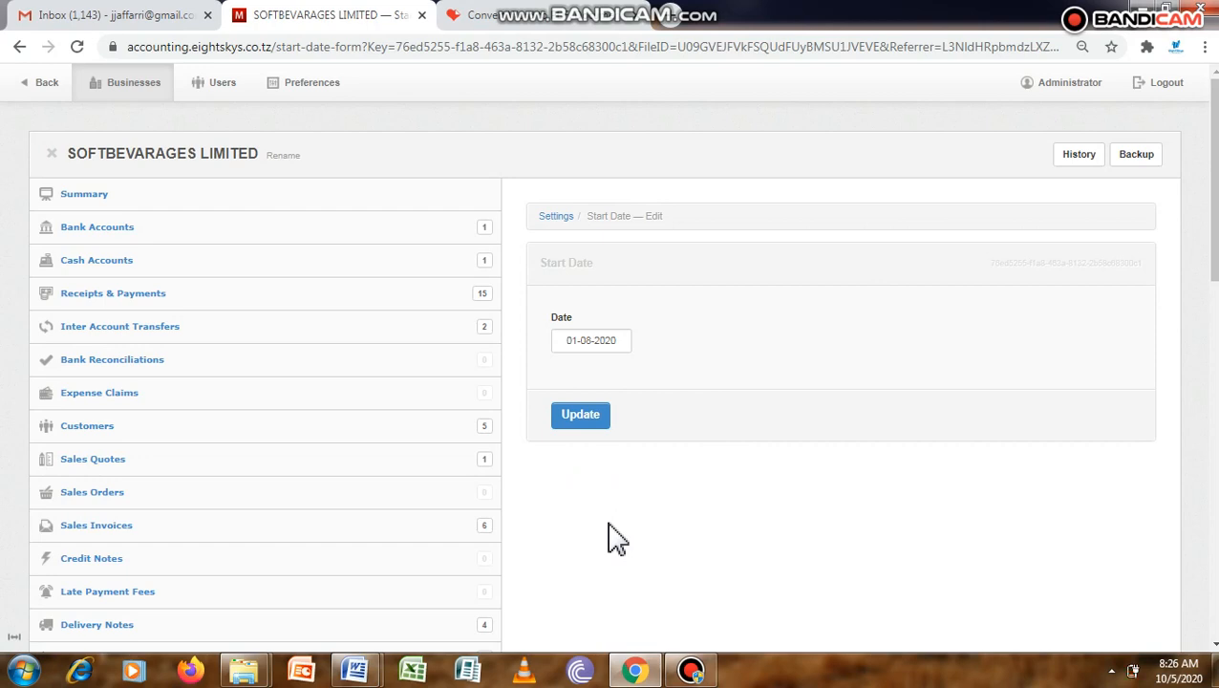
Open the list of sales invoices.
{"action": "scroll", "coordinate": [616, 538], "scroll_direction": "down", "scroll_amount": 2}
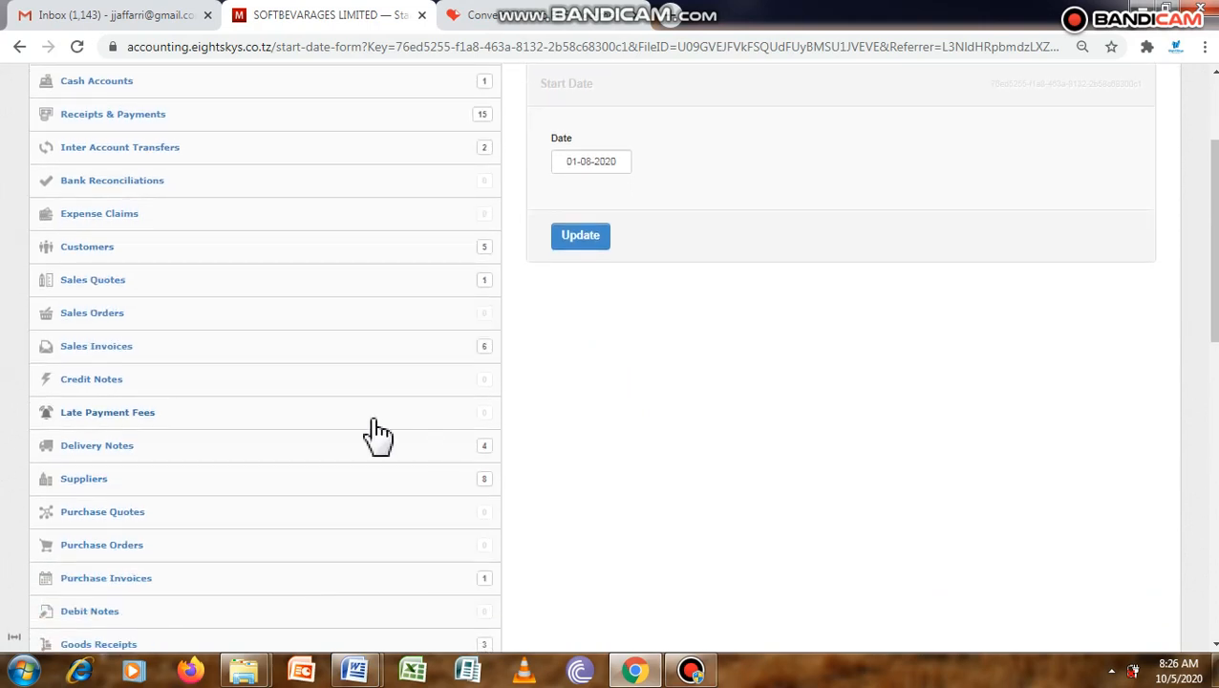
{"action": "left_click", "coordinate": [123, 348]}
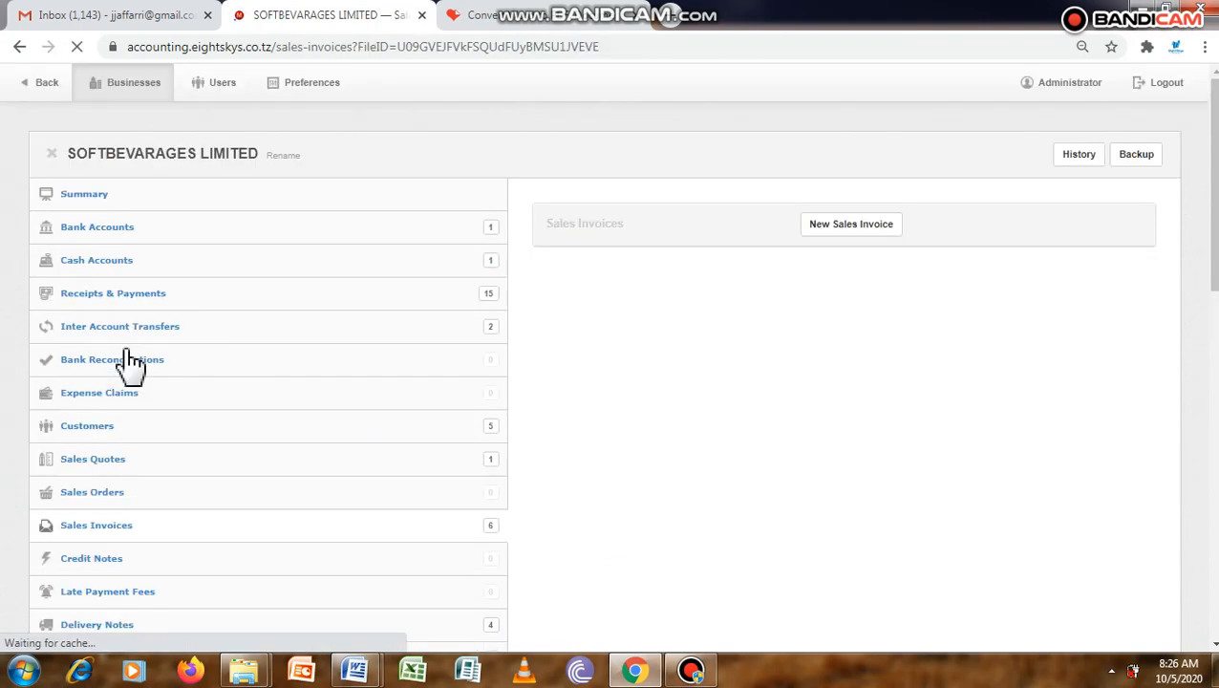
{"action": "left_click", "coordinate": [497, 535]}
View the Starting Balances report and drill into the accounts receivable debit balance.
{"action": "scroll", "coordinate": [497, 535], "scroll_direction": "down", "scroll_amount": 10}
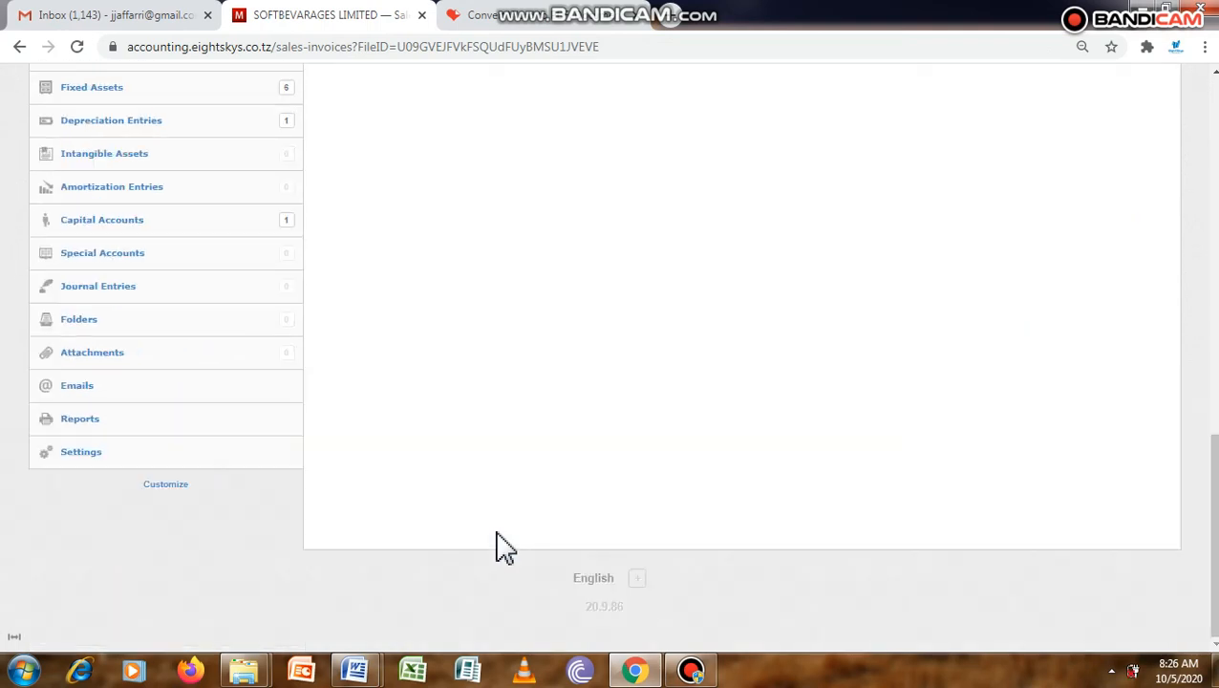
{"action": "left_click", "coordinate": [107, 425]}
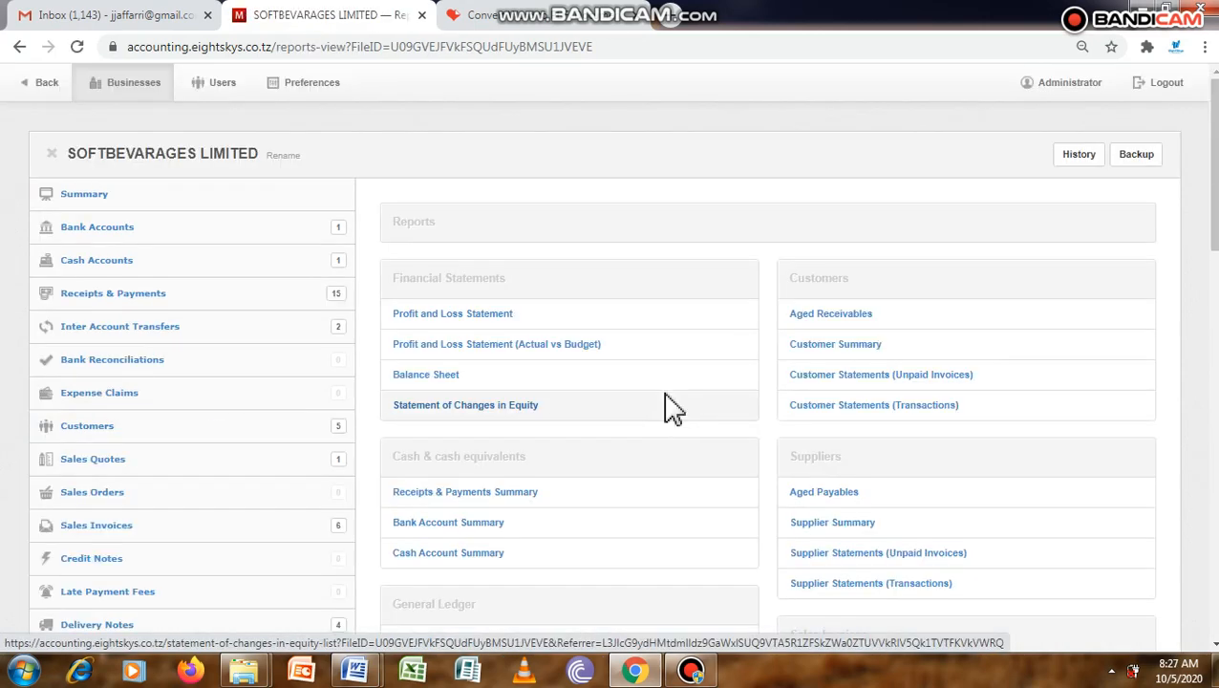
{"action": "scroll", "coordinate": [667, 408], "scroll_direction": "down", "scroll_amount": 3}
{"action": "left_click", "coordinate": [428, 447]}
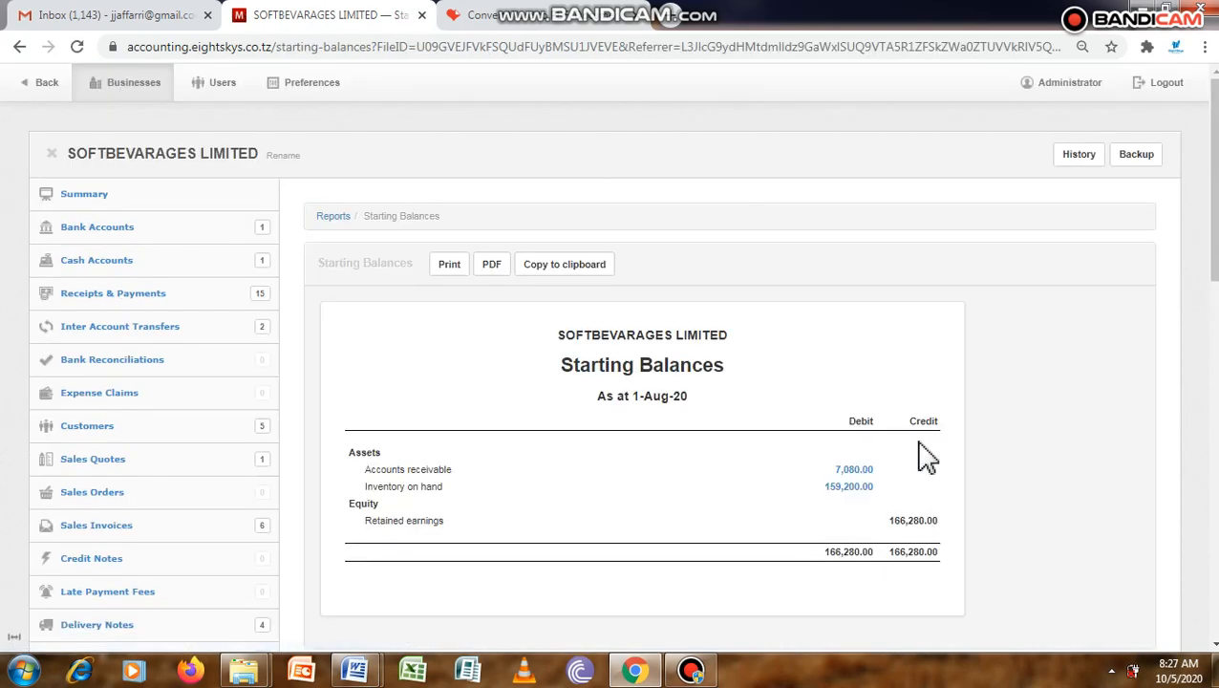
{"action": "left_click", "coordinate": [863, 471]}
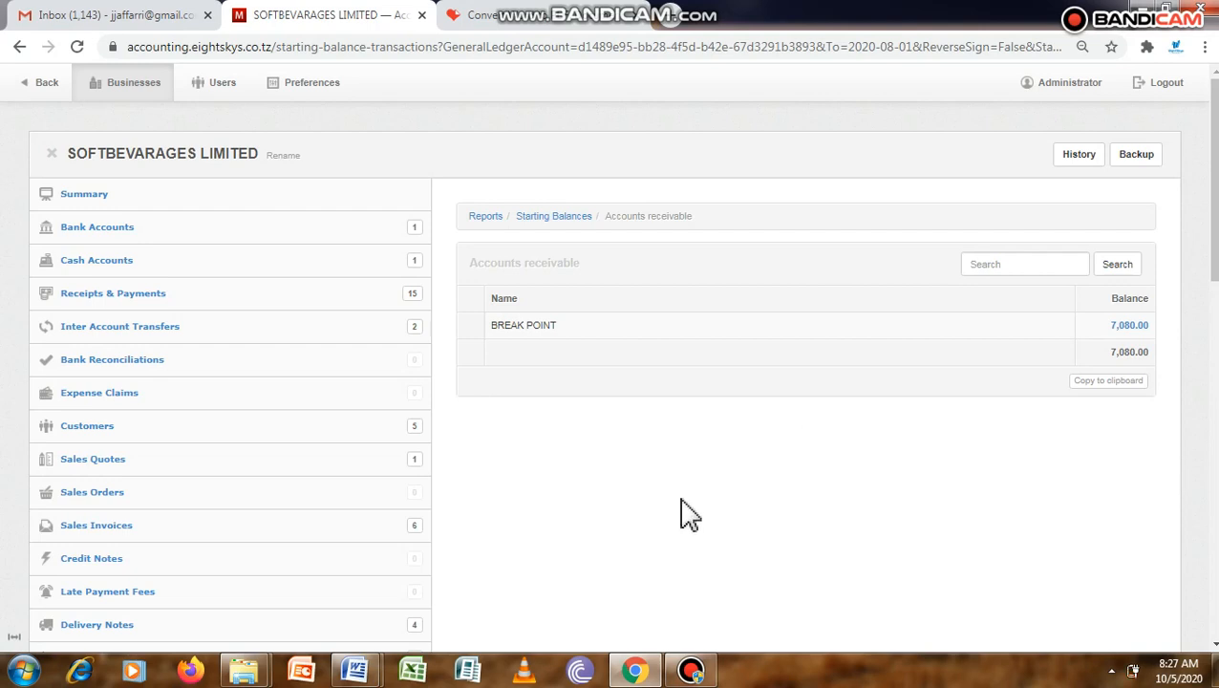
Start a new sales invoice and set its invoice date to 24-07-2020.
{"action": "scroll", "coordinate": [742, 513], "scroll_direction": "down", "scroll_amount": 1}
{"action": "scroll", "coordinate": [743, 513], "scroll_direction": "down", "scroll_amount": 2}
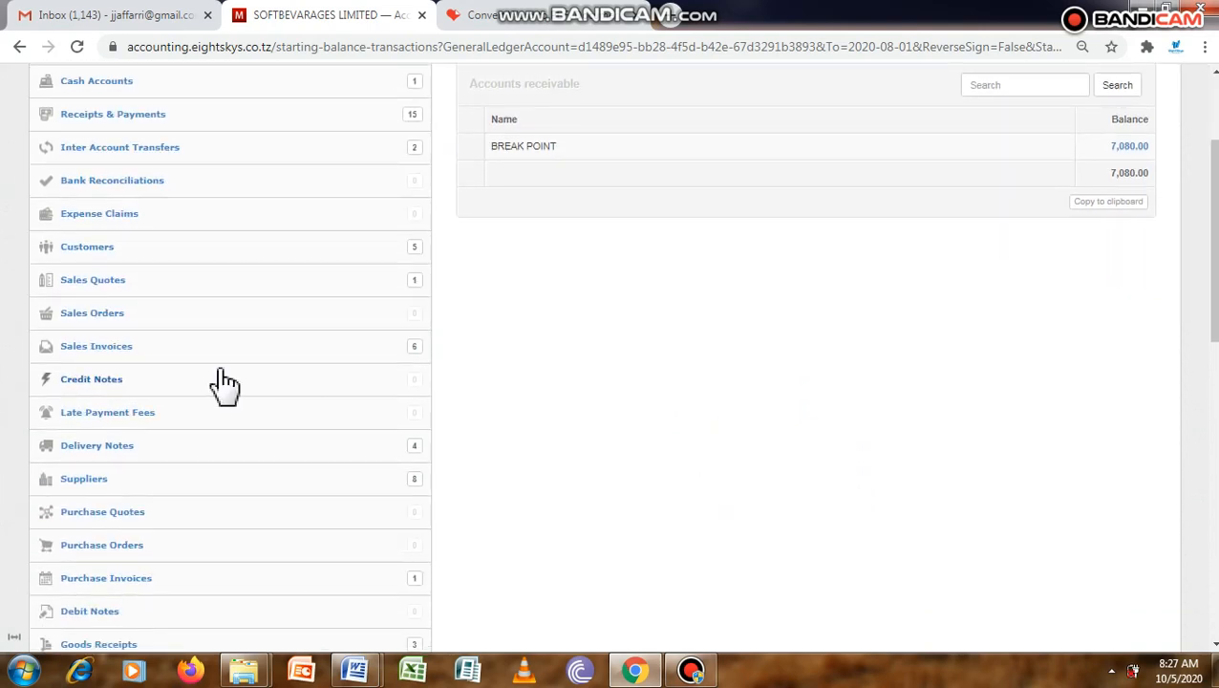
{"action": "left_click", "coordinate": [113, 346]}
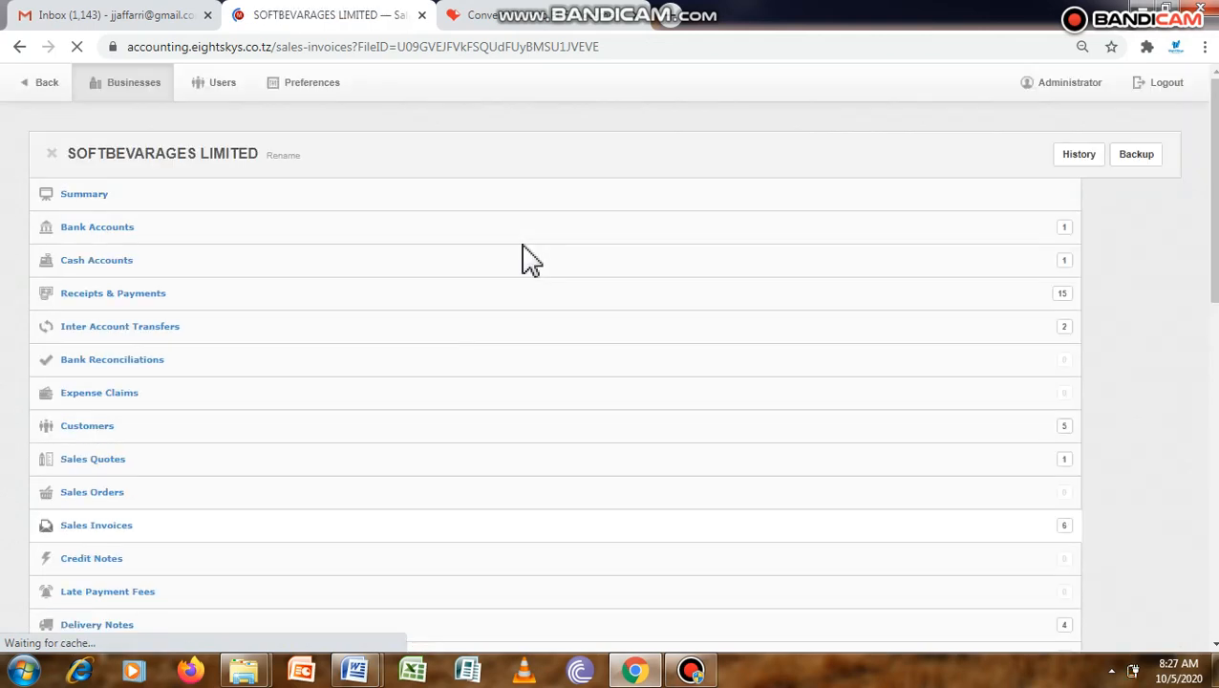
{"action": "left_click", "coordinate": [503, 225]}
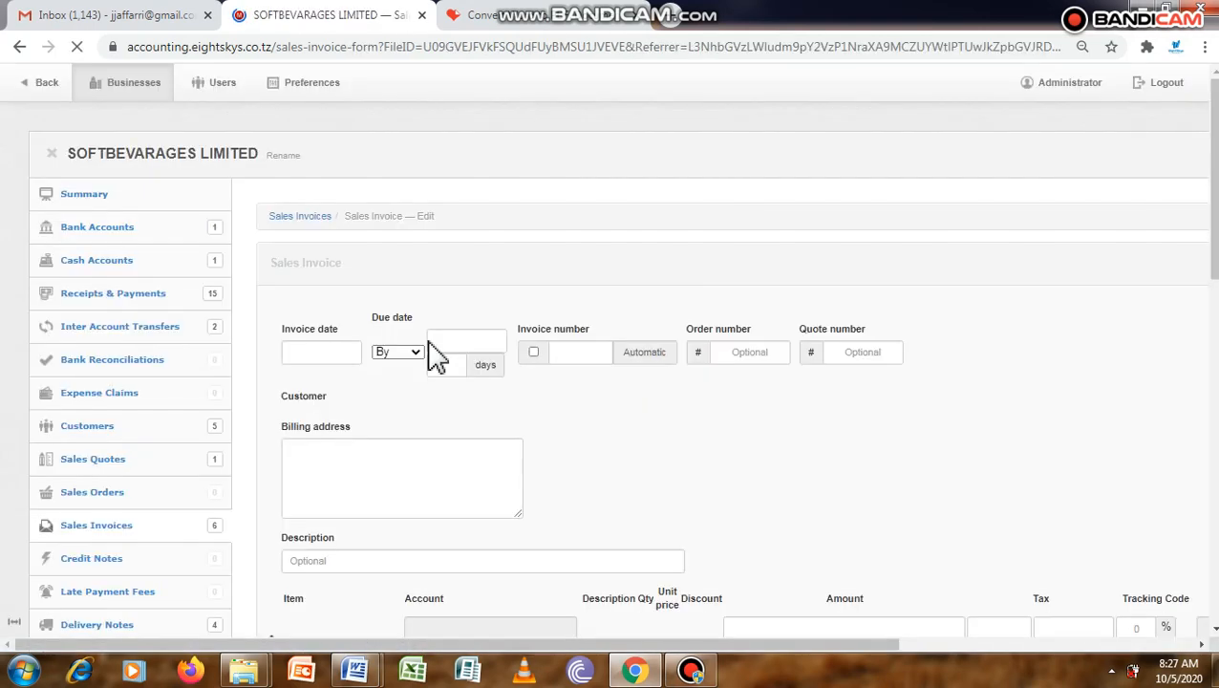
{"action": "left_click", "coordinate": [307, 345]}
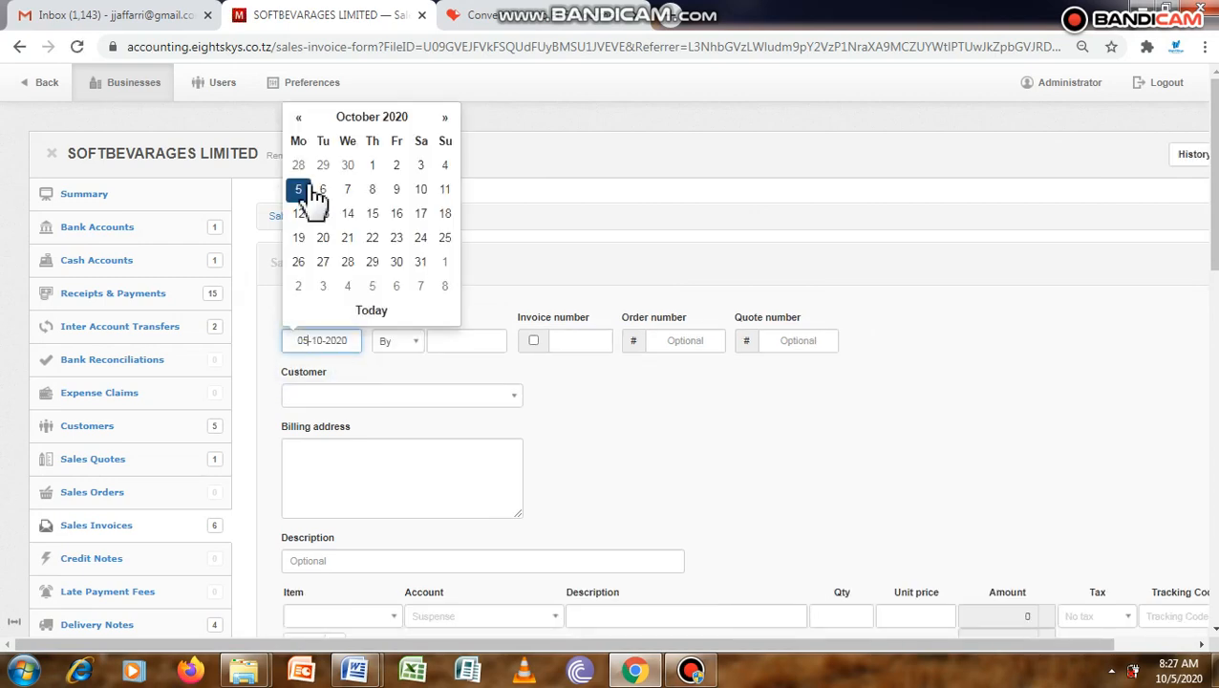
{"action": "left_click", "coordinate": [300, 118]}
{"action": "left_click", "coordinate": [300, 119]}
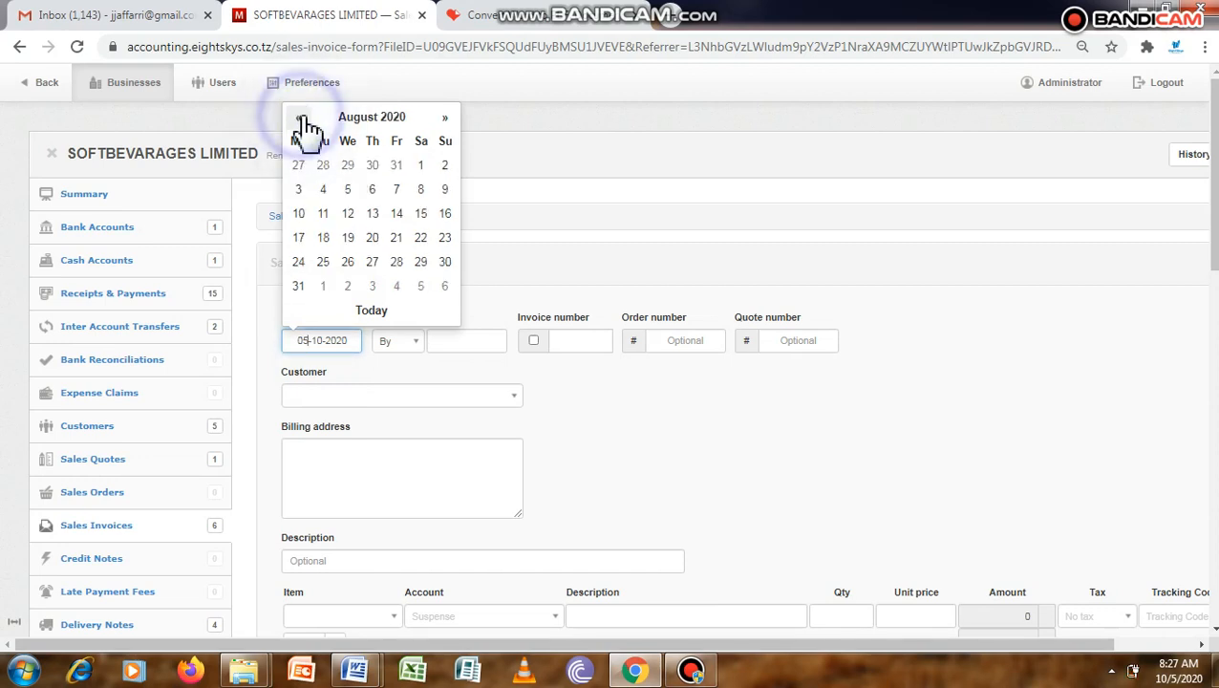
{"action": "left_click", "coordinate": [300, 118]}
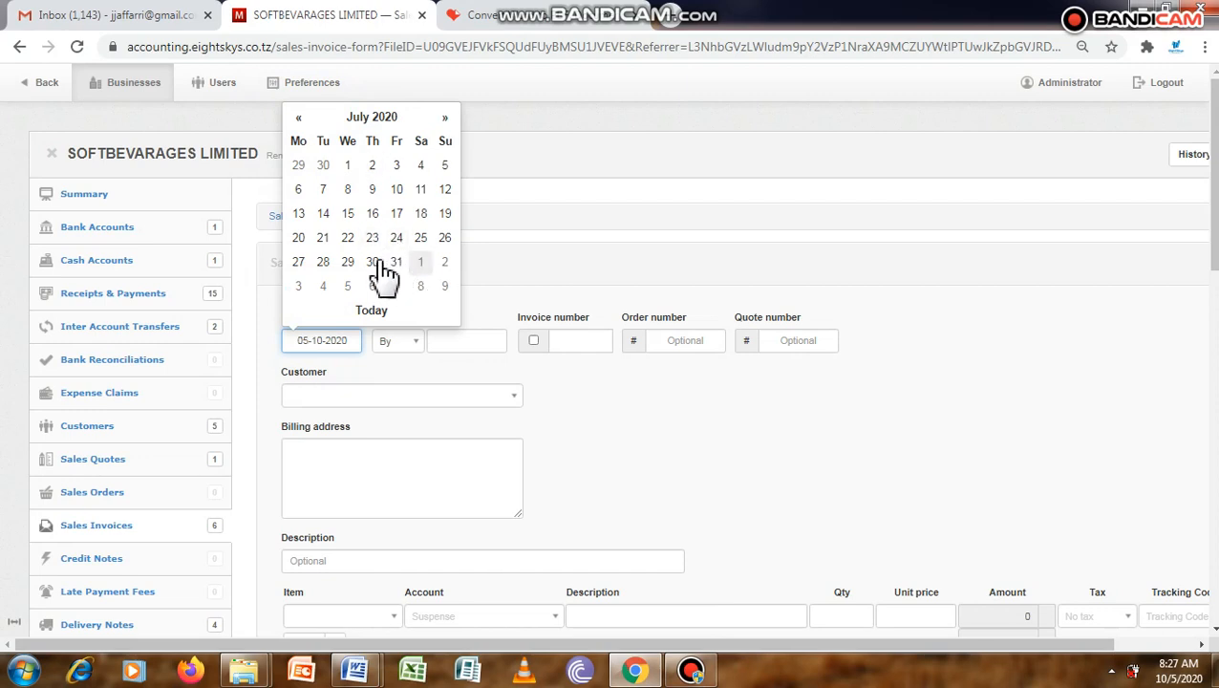
{"action": "left_click", "coordinate": [396, 239]}
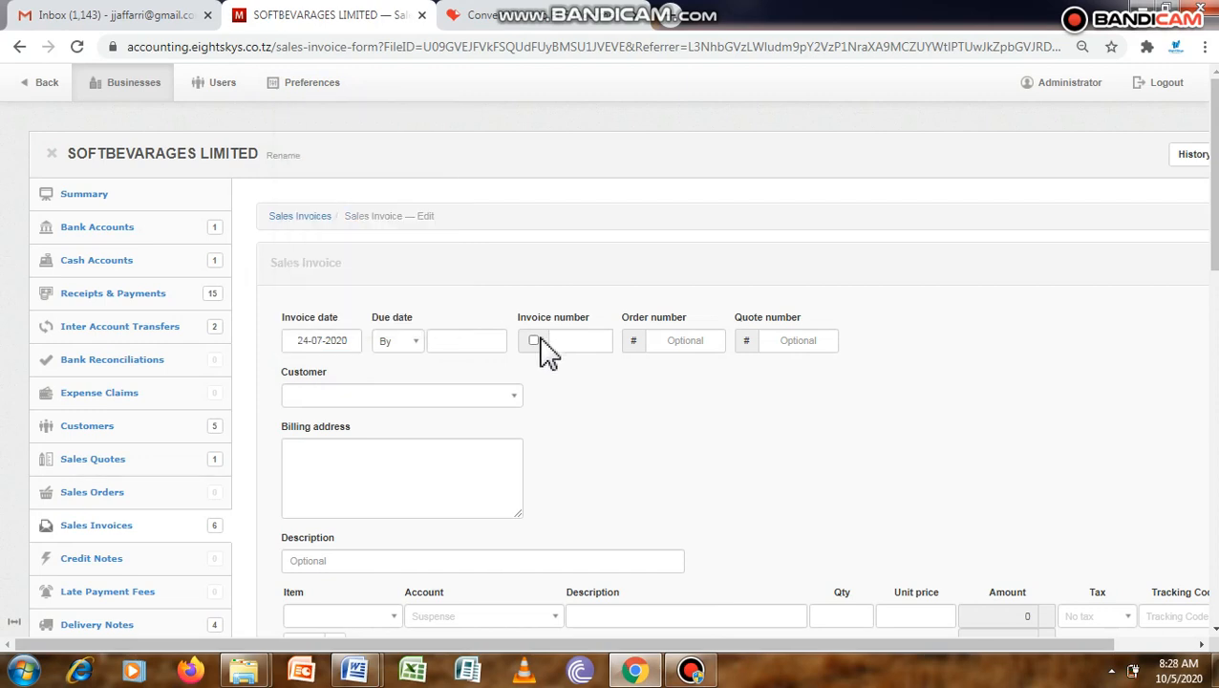
Enable automatic invoice numbering and select MORENA HOTEL as the customer.
{"action": "left_click", "coordinate": [536, 340]}
{"action": "left_click", "coordinate": [513, 395]}
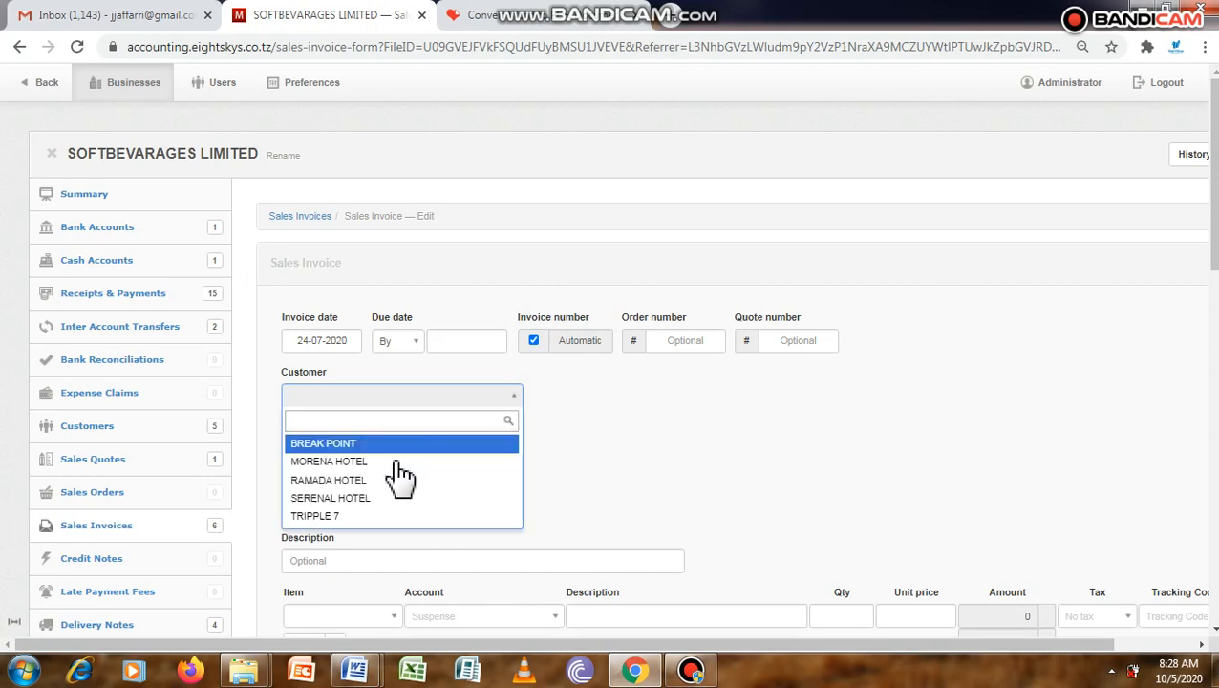
{"action": "left_click", "coordinate": [396, 461]}
Add Fanta Orange as the invoice's line item with a quantity of 20.
{"action": "left_click_drag", "start_coordinate": [1215, 204], "coordinate": [1216, 240]}
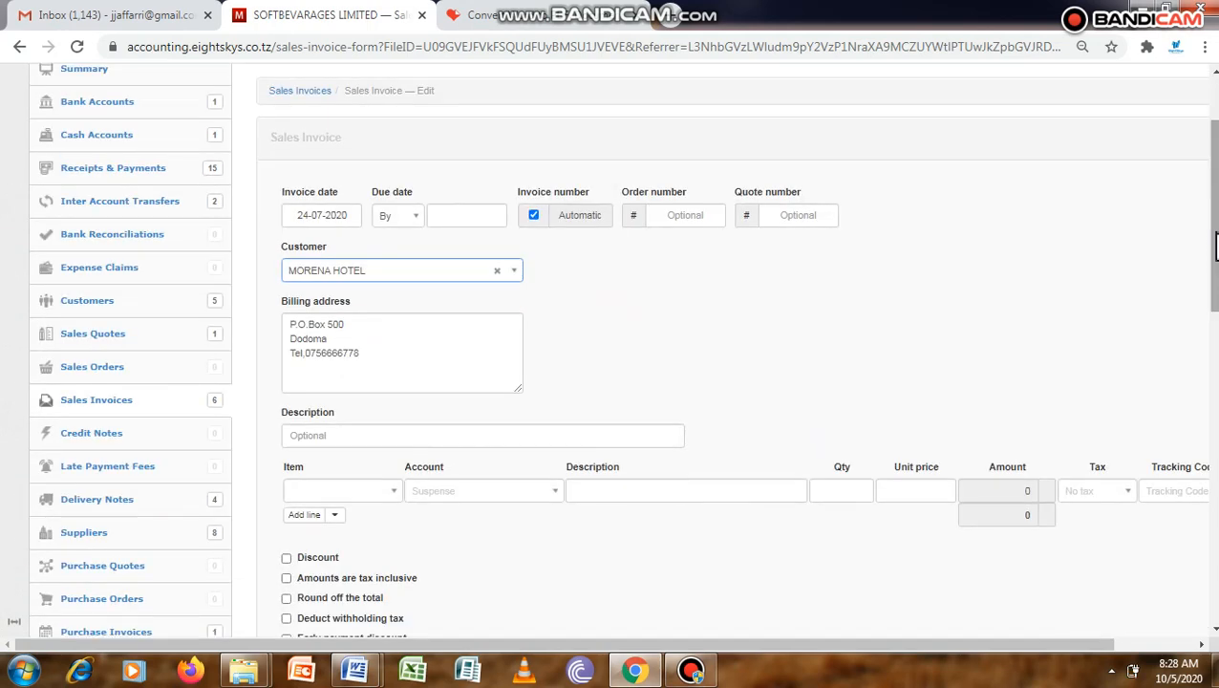
{"action": "left_click", "coordinate": [382, 493]}
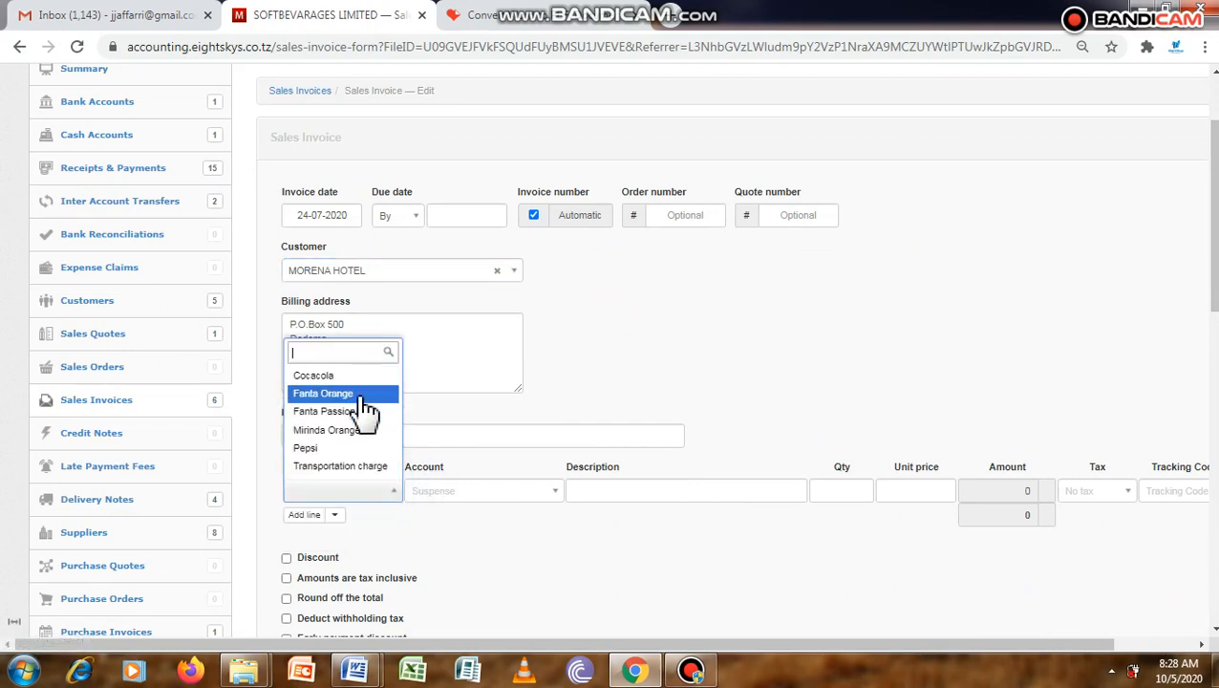
{"action": "left_click", "coordinate": [359, 394]}
{"action": "left_click_drag", "start_coordinate": [776, 647], "coordinate": [979, 667]}
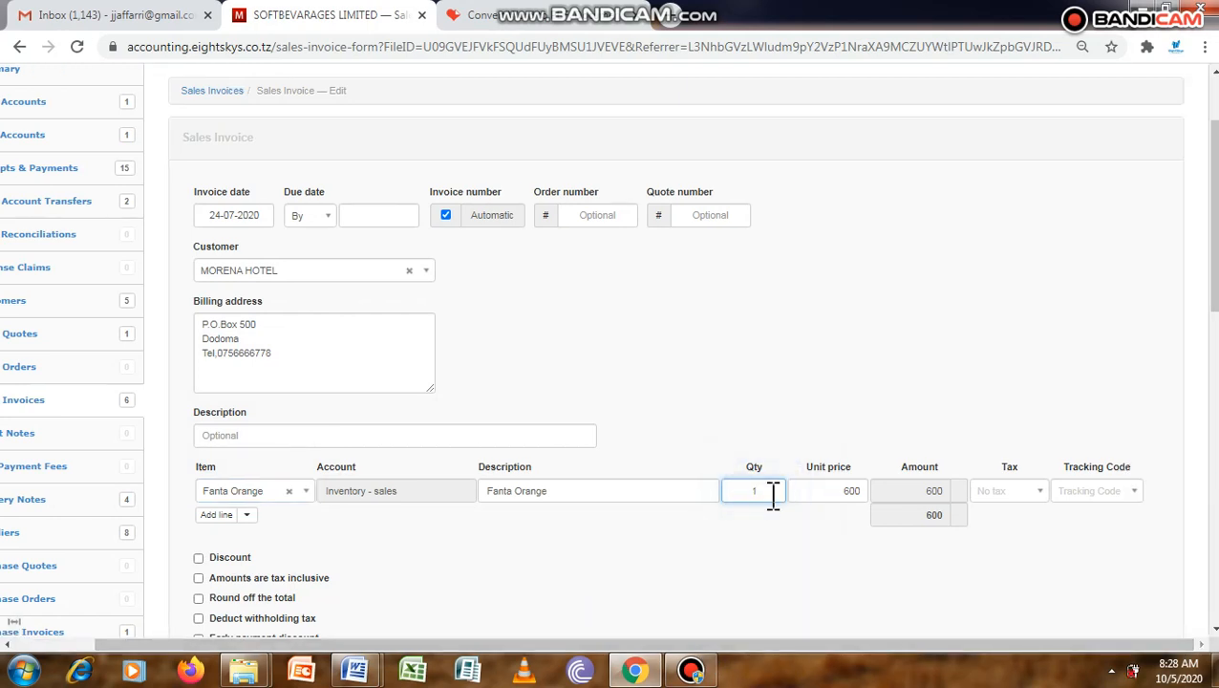
{"action": "type", "text": "20"}
Apply the VAT 18% tax and the Sinza tracking code to the Fanta Orange line.
{"action": "left_click", "coordinate": [1038, 492]}
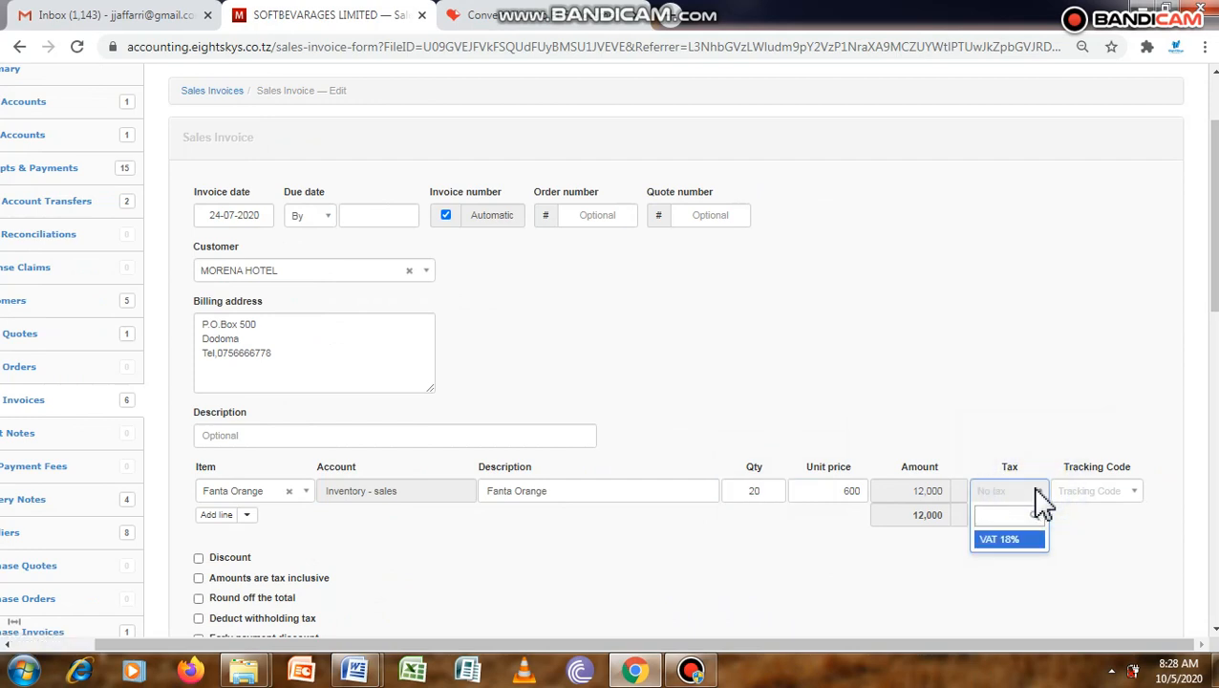
{"action": "left_click", "coordinate": [1005, 538]}
{"action": "left_click", "coordinate": [1099, 492]}
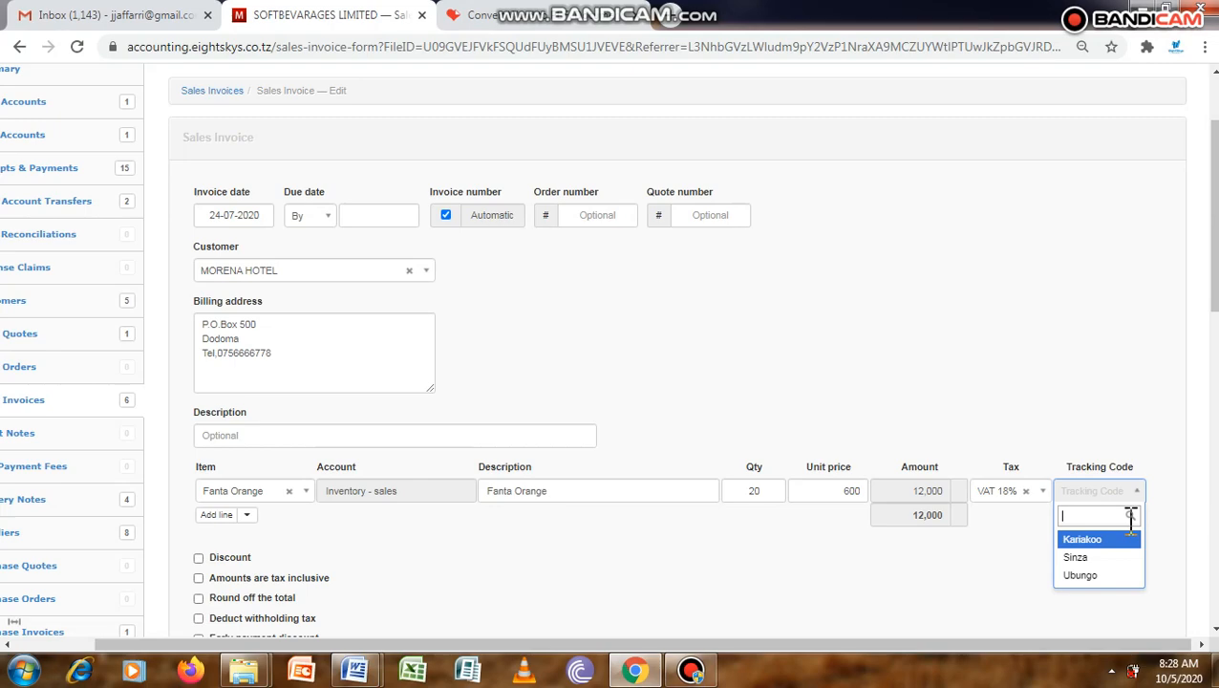
{"action": "left_click", "coordinate": [1085, 557]}
Create the completed MORENA HOTEL sales invoice.
{"action": "left_click", "coordinate": [1212, 285]}
{"action": "left_click_drag", "start_coordinate": [1211, 284], "coordinate": [1211, 399]}
{"action": "left_click", "coordinate": [243, 457]}
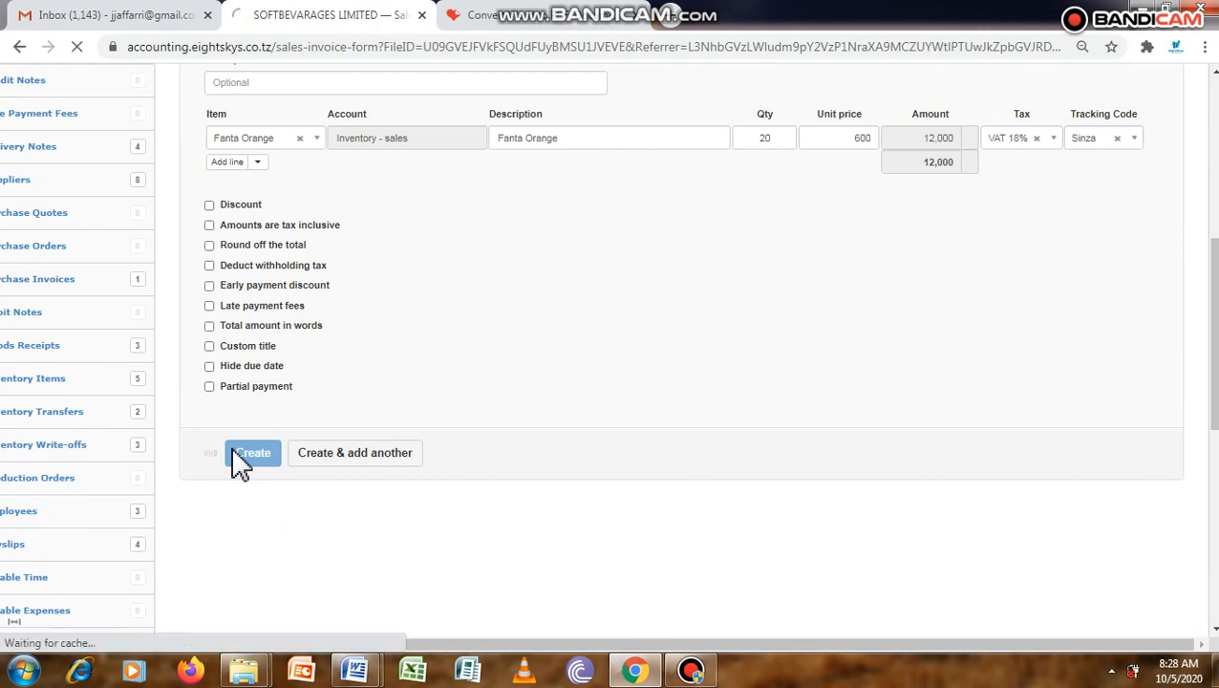
Return to the Starting Balances report and check which customers make up accounts receivable after adding the new invoice.
{"action": "left_click", "coordinate": [1213, 188]}
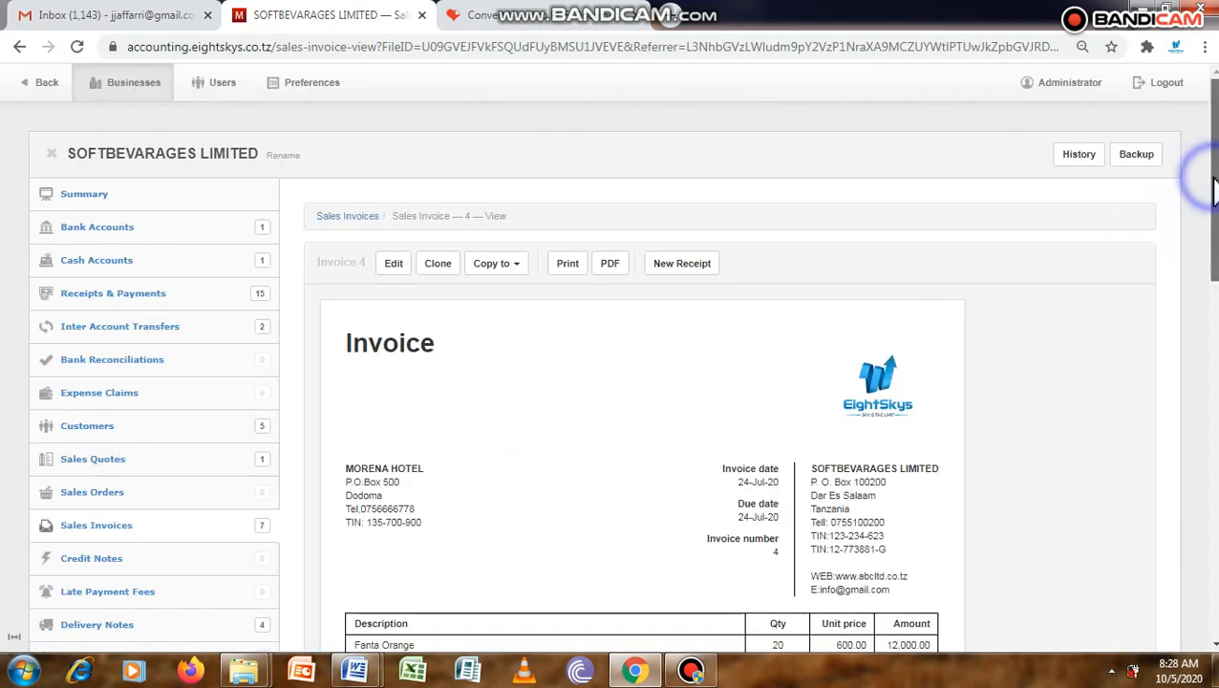
{"action": "left_click_drag", "start_coordinate": [1214, 187], "coordinate": [1215, 531]}
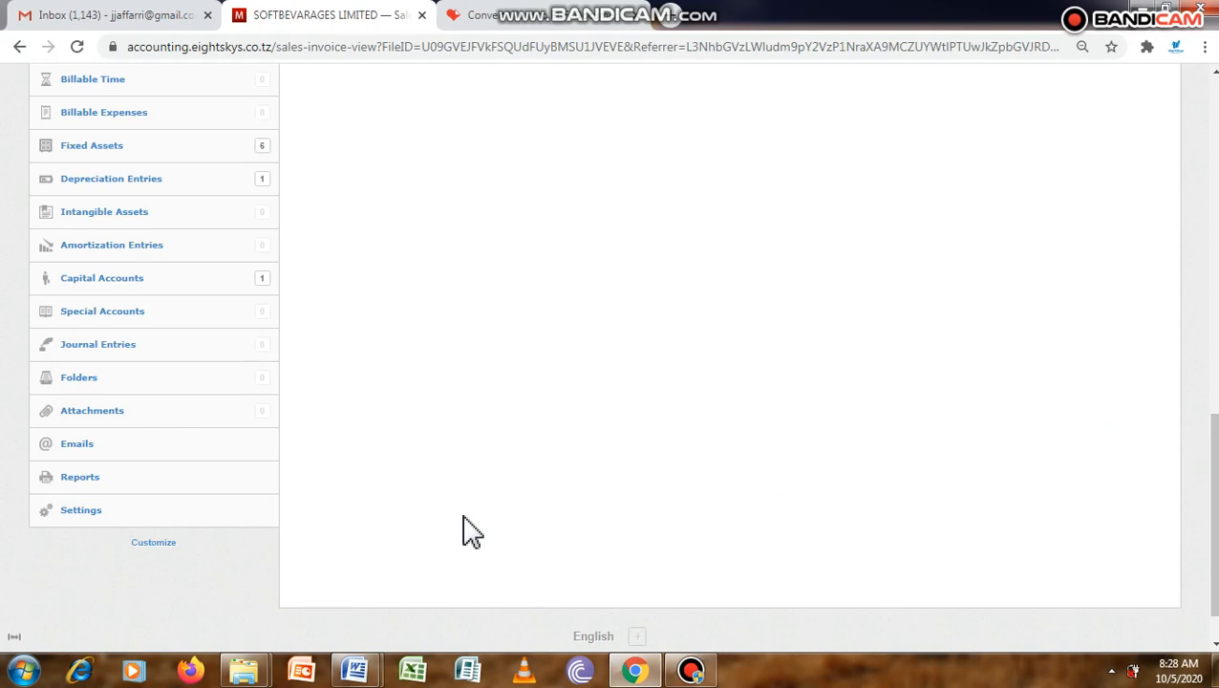
{"action": "left_click", "coordinate": [93, 489]}
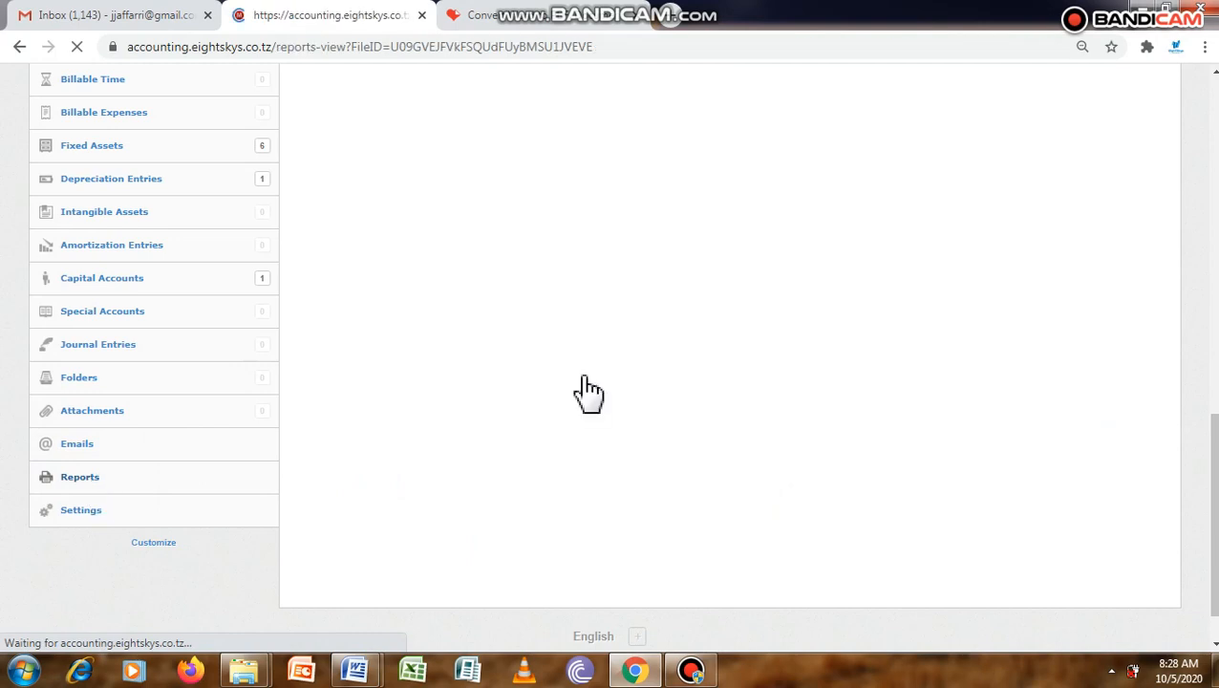
{"action": "scroll", "coordinate": [588, 391], "scroll_direction": "down", "scroll_amount": 2}
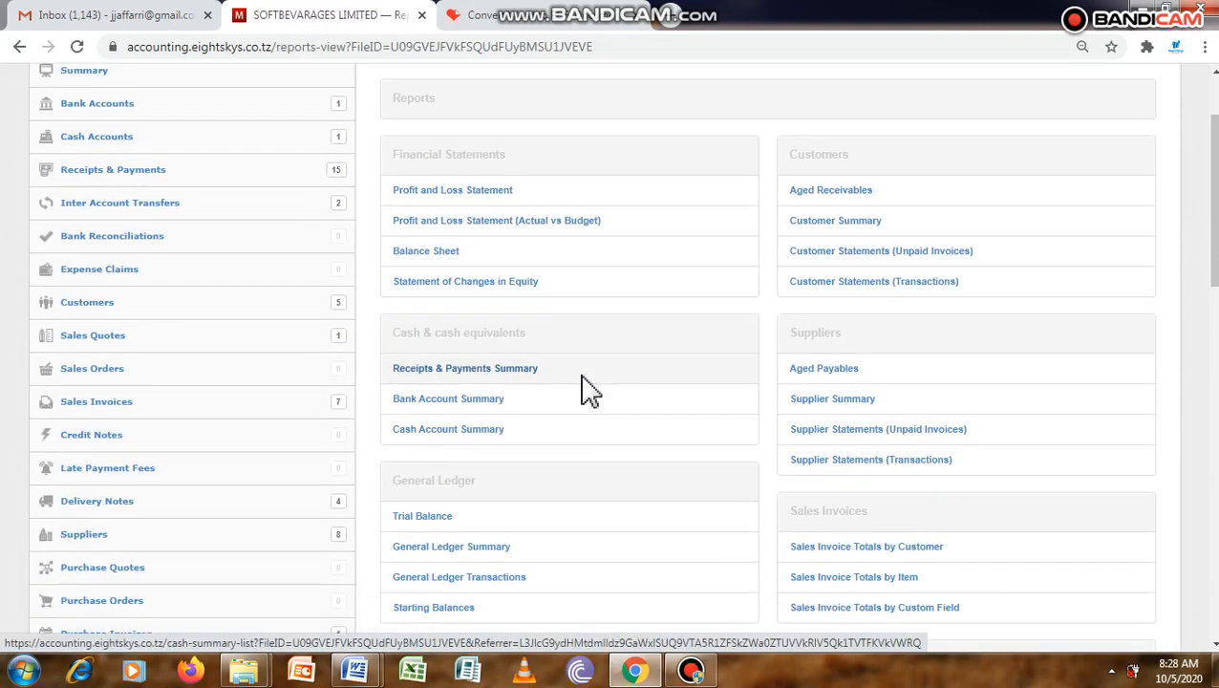
{"action": "scroll", "coordinate": [588, 392], "scroll_direction": "down", "scroll_amount": 3}
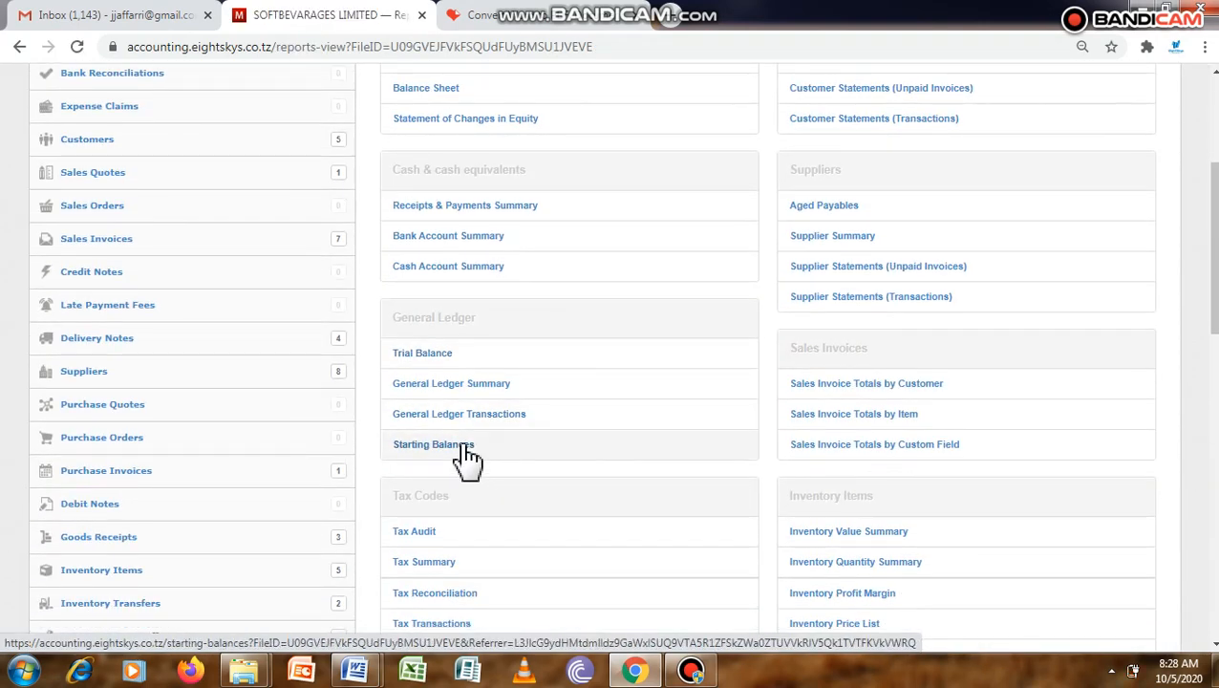
{"action": "left_click", "coordinate": [469, 462]}
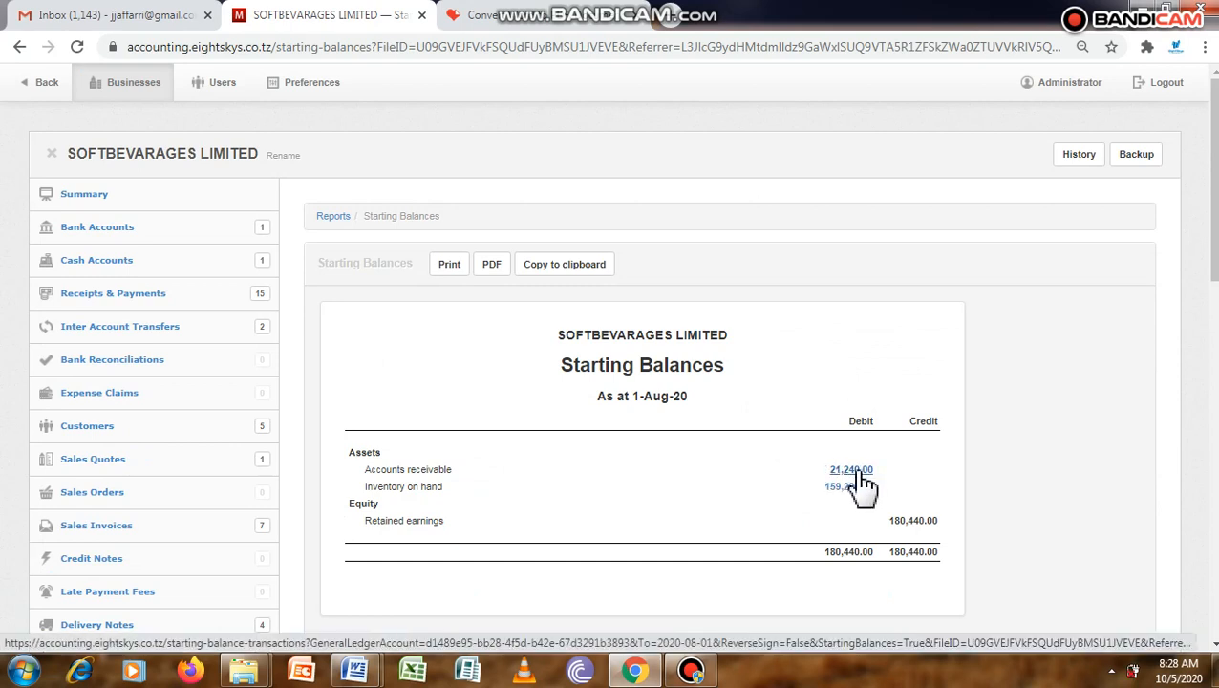
{"action": "left_click", "coordinate": [853, 470]}
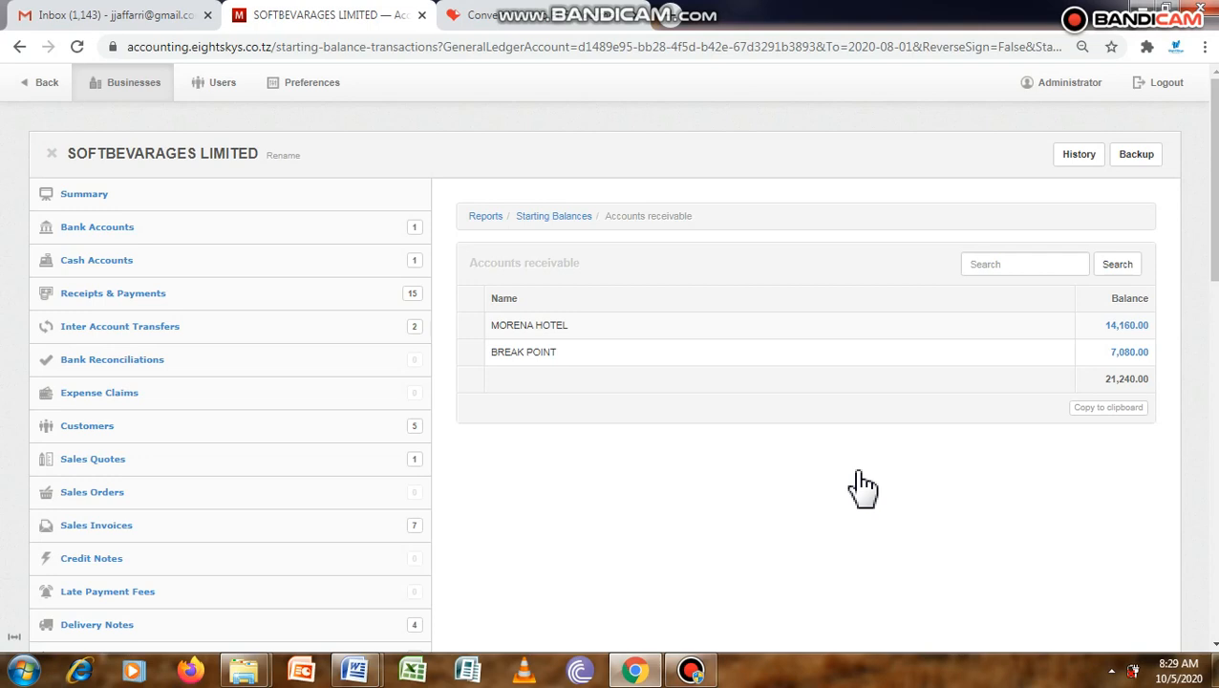
Reopen the sales invoices list and review the recorded invoices.
{"action": "scroll", "coordinate": [863, 488], "scroll_direction": "down", "scroll_amount": 2}
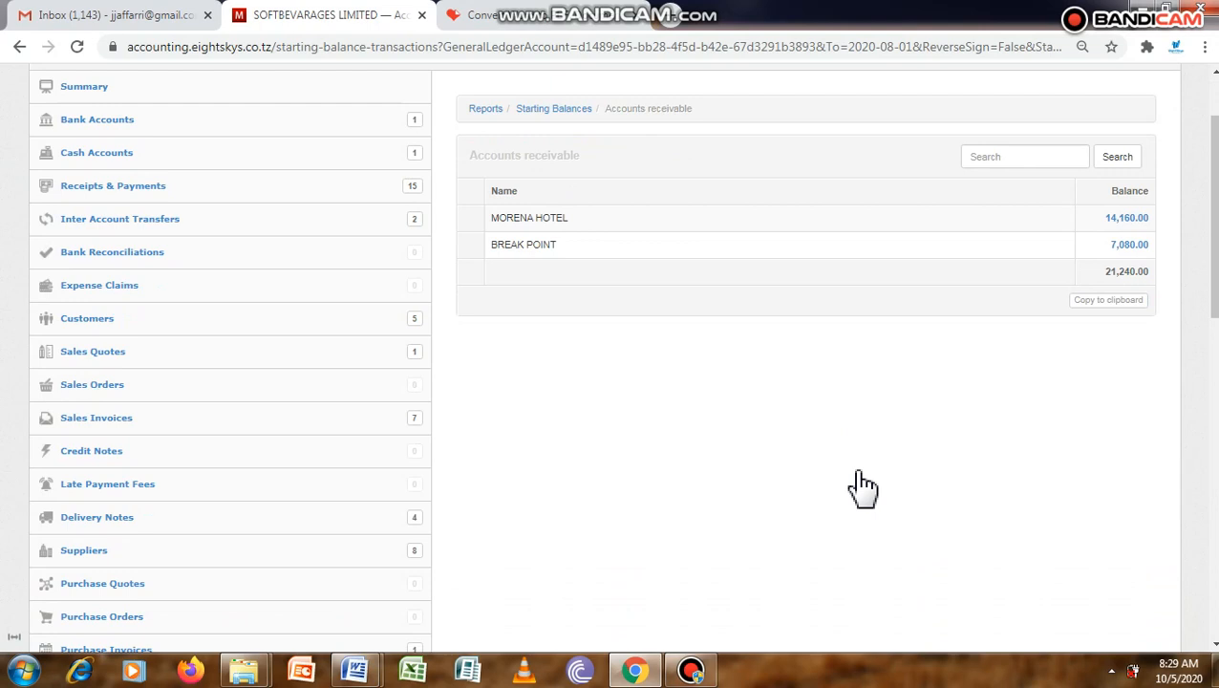
{"action": "left_click", "coordinate": [145, 420]}
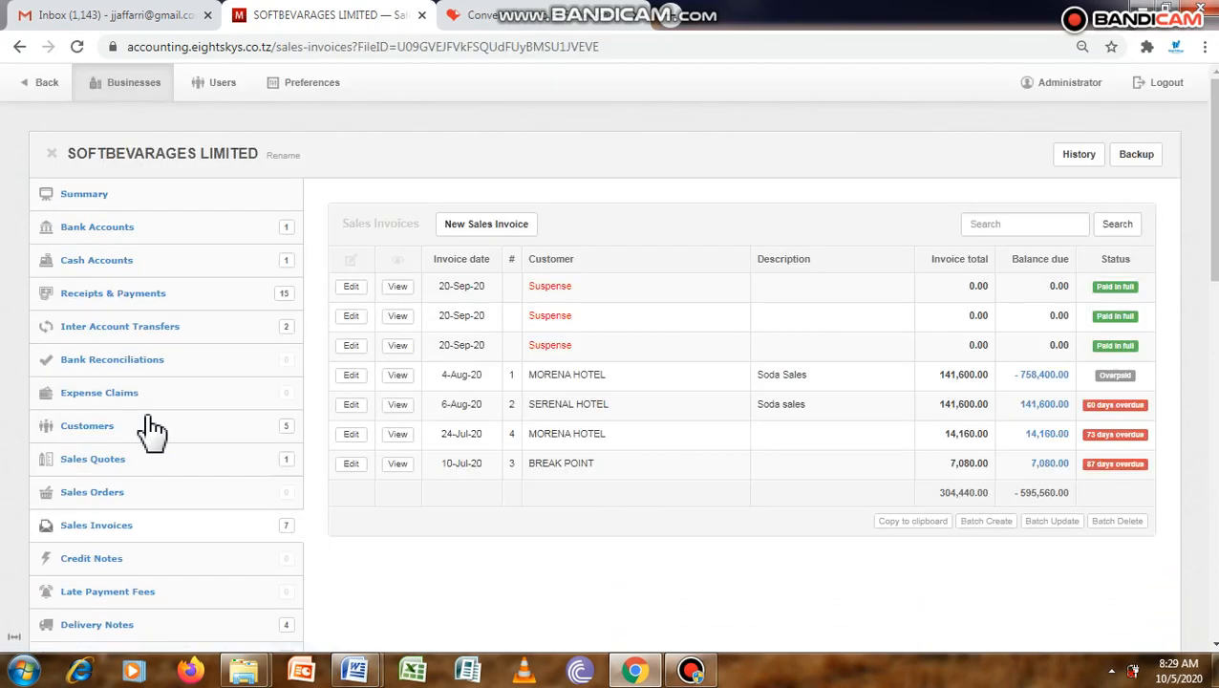
{"action": "scroll", "coordinate": [151, 430], "scroll_direction": "down", "scroll_amount": 2}
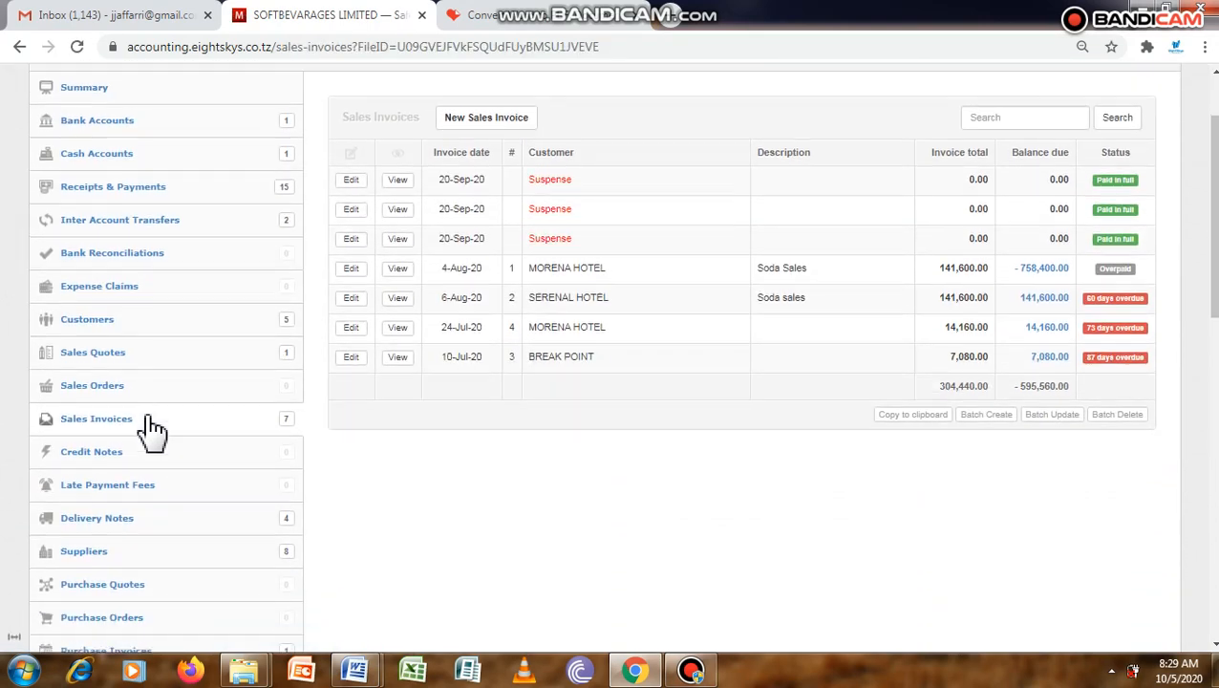
{"action": "scroll", "coordinate": [151, 430], "scroll_direction": "down", "scroll_amount": 1}
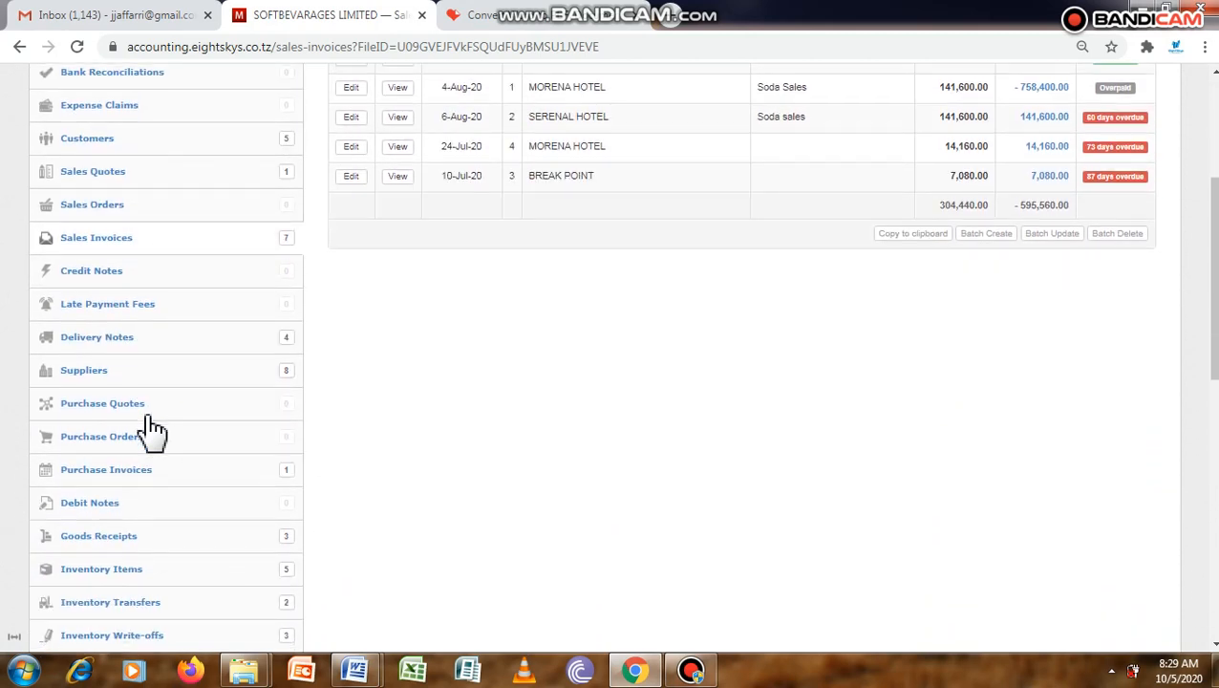
Start a new purchase invoice and set its invoice date to 19-07-2020.
{"action": "scroll", "coordinate": [150, 430], "scroll_direction": "down", "scroll_amount": 1}
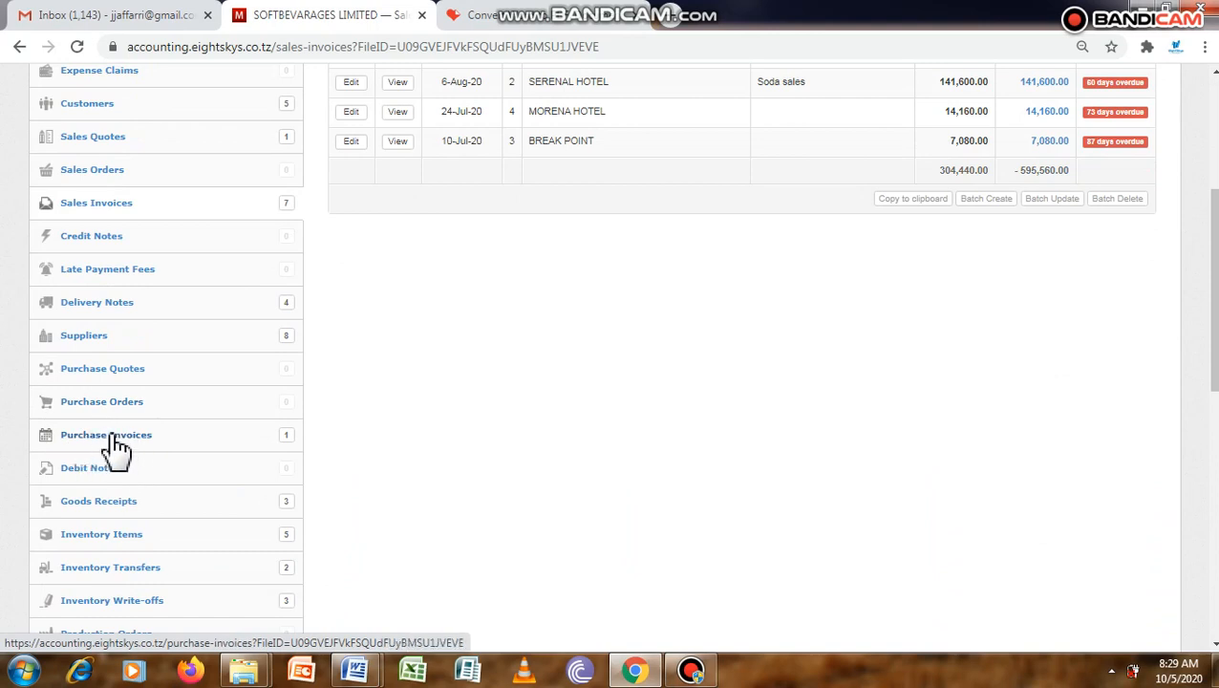
{"action": "left_click", "coordinate": [115, 440]}
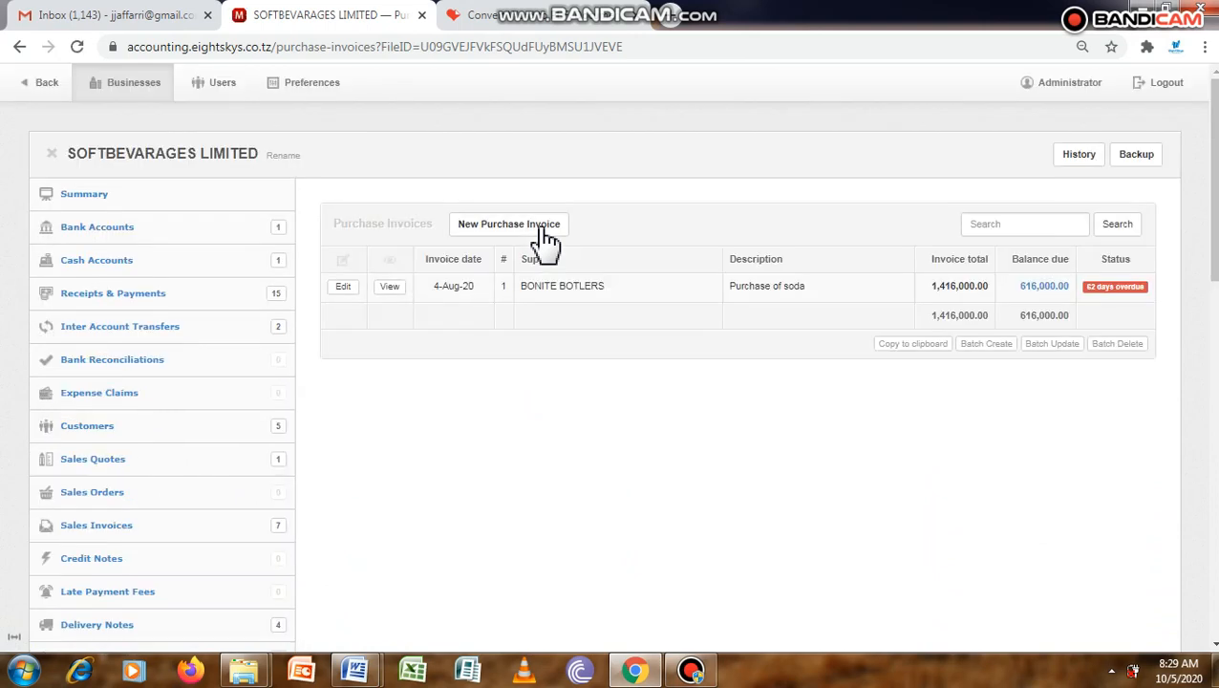
{"action": "left_click", "coordinate": [541, 230]}
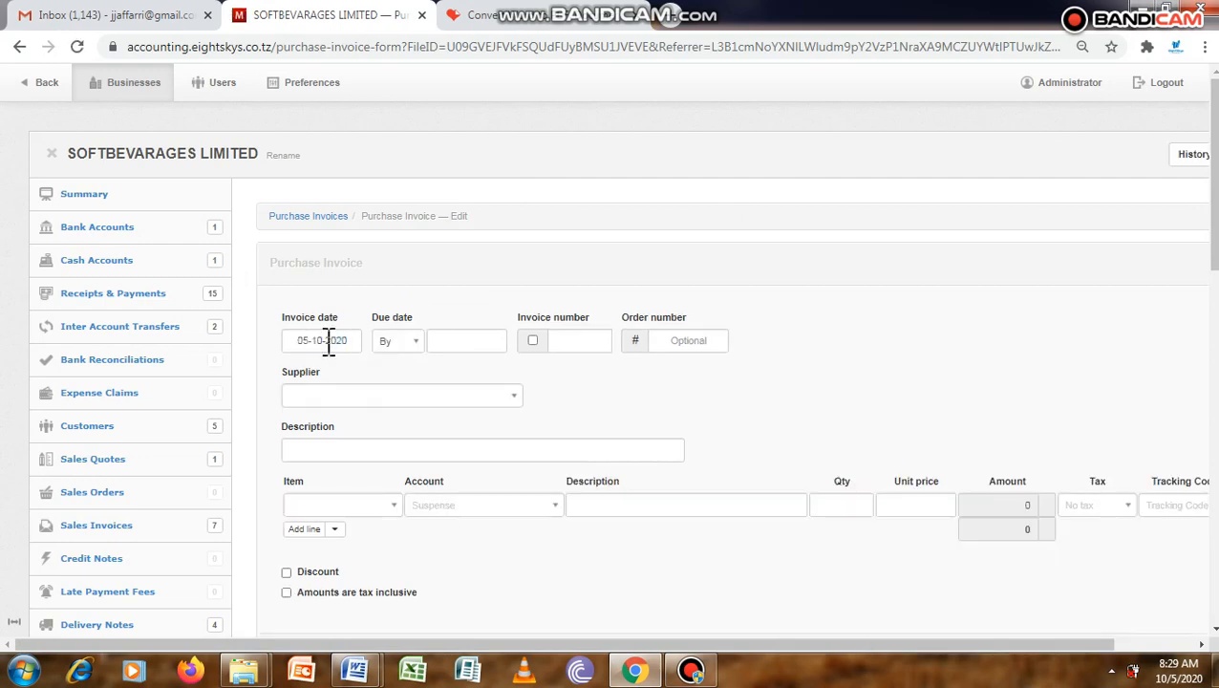
{"action": "left_click", "coordinate": [327, 342]}
{"action": "left_click", "coordinate": [301, 120]}
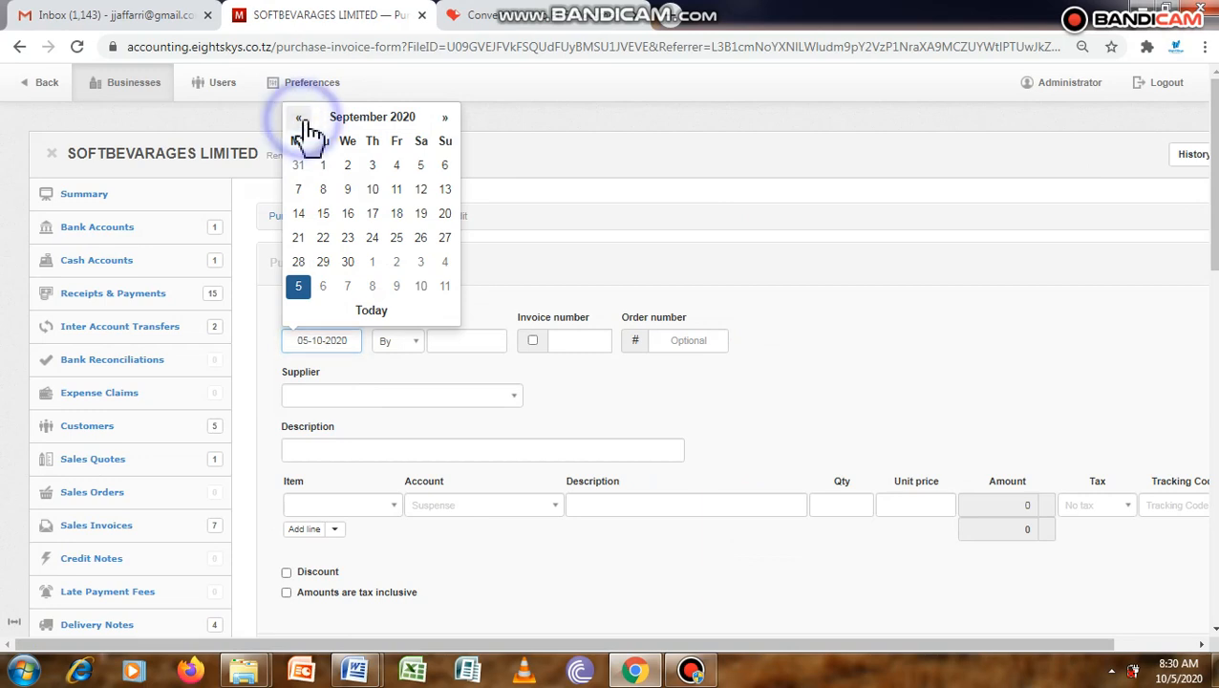
{"action": "left_click", "coordinate": [301, 119]}
{"action": "left_click", "coordinate": [299, 119]}
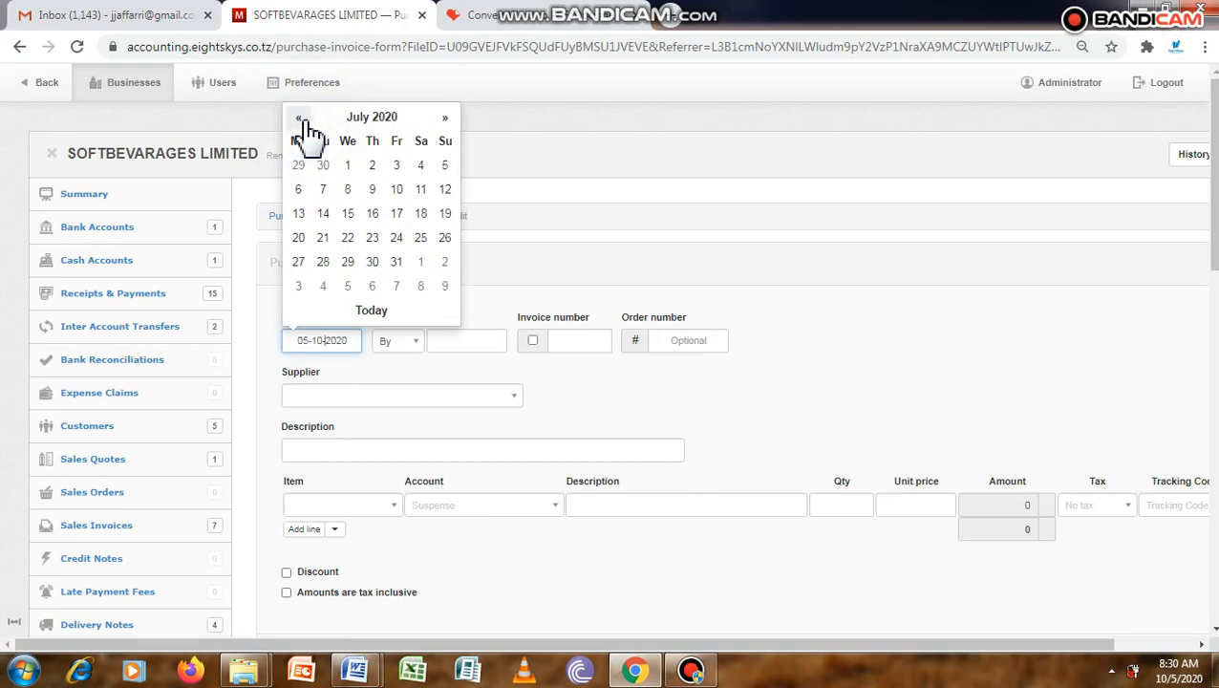
{"action": "left_click", "coordinate": [446, 215]}
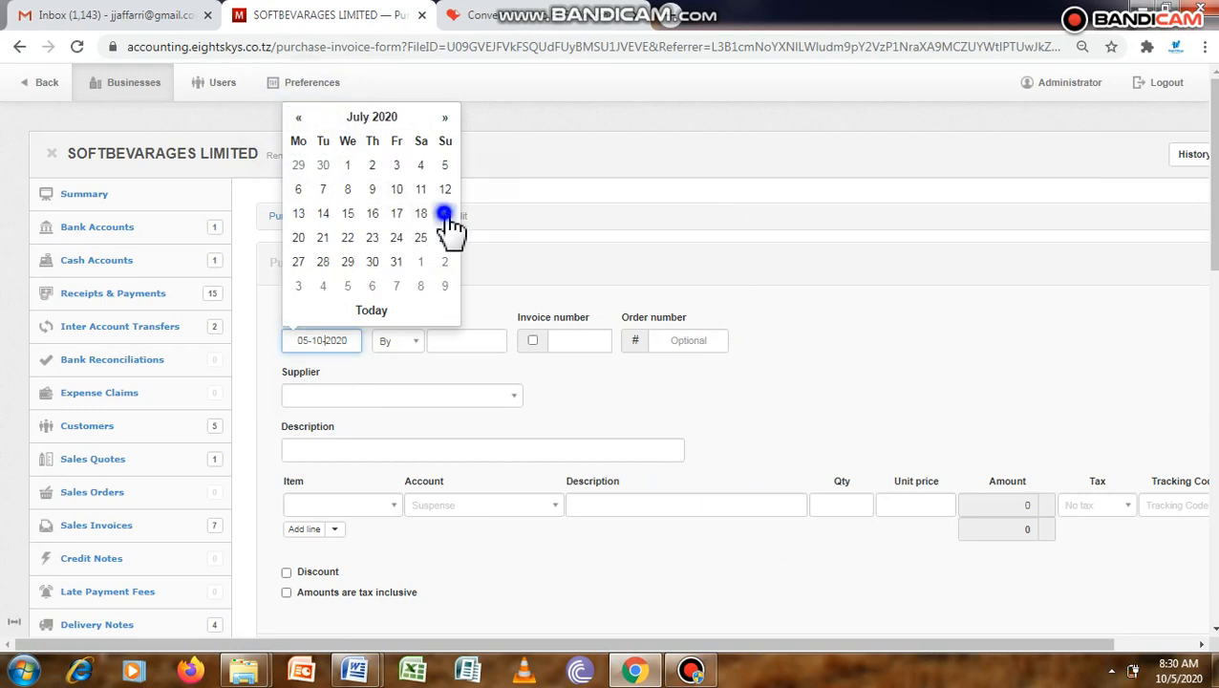
Turn on automatic invoice numbering and choose BONITE BOTLERS as the supplier of the purchase invoice.
{"action": "left_click", "coordinate": [532, 340]}
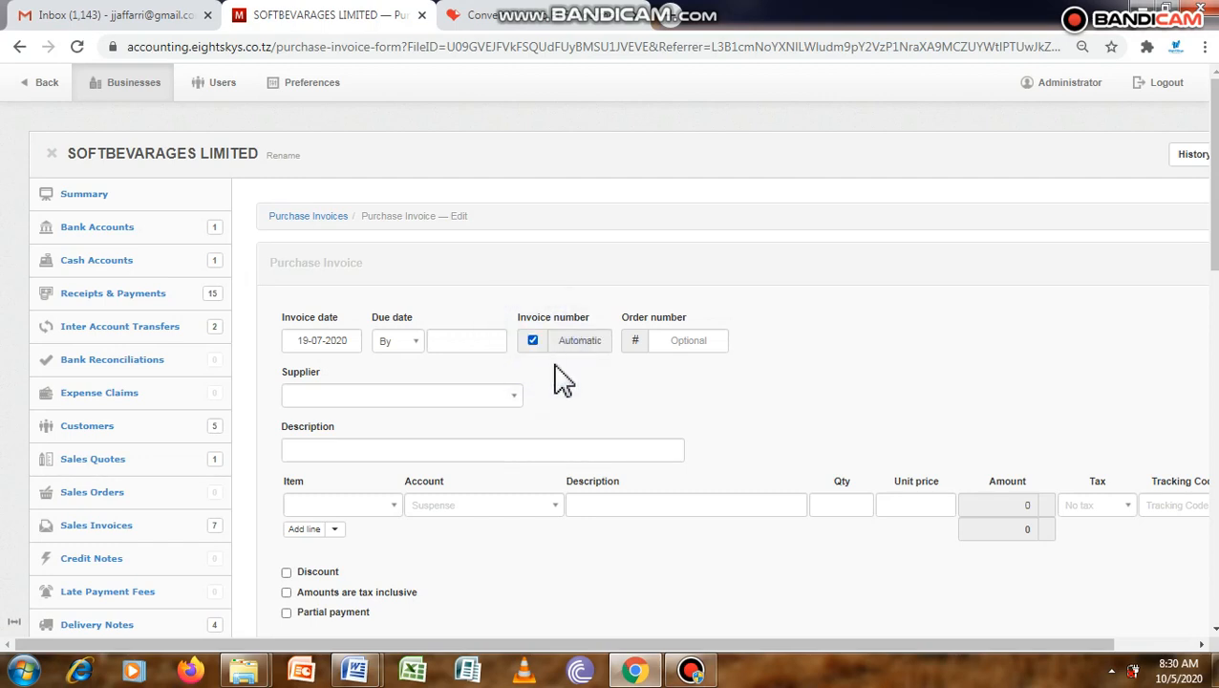
{"action": "left_click", "coordinate": [495, 397]}
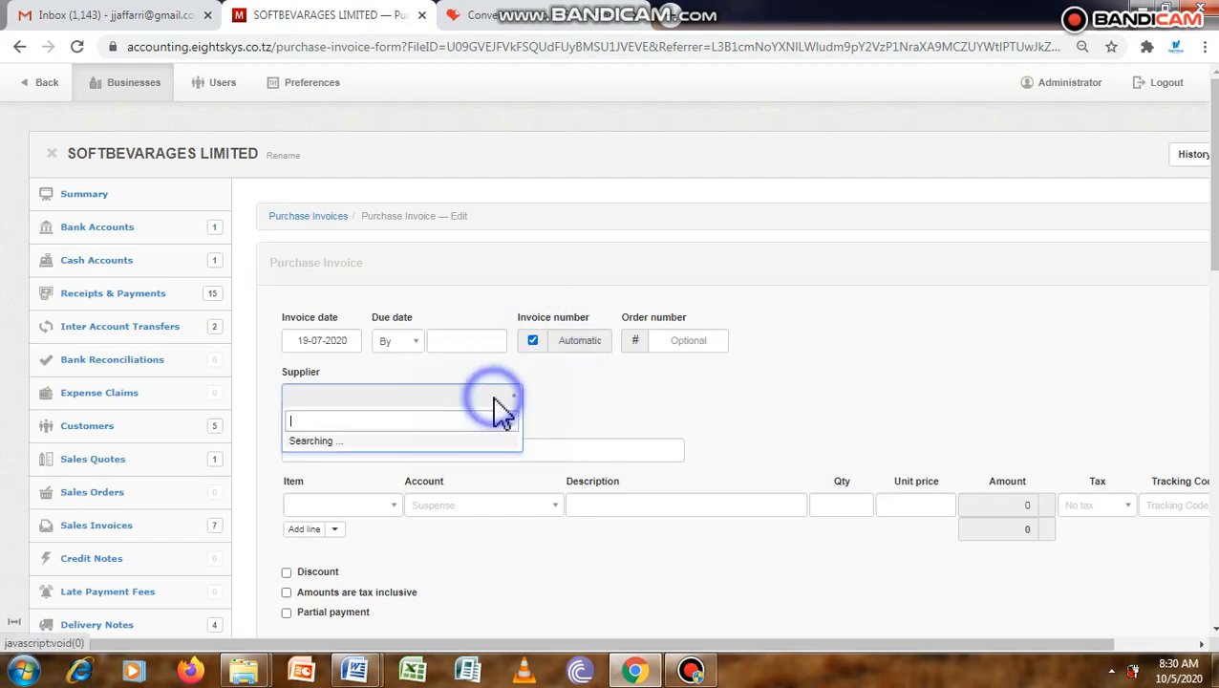
{"action": "left_click", "coordinate": [379, 442]}
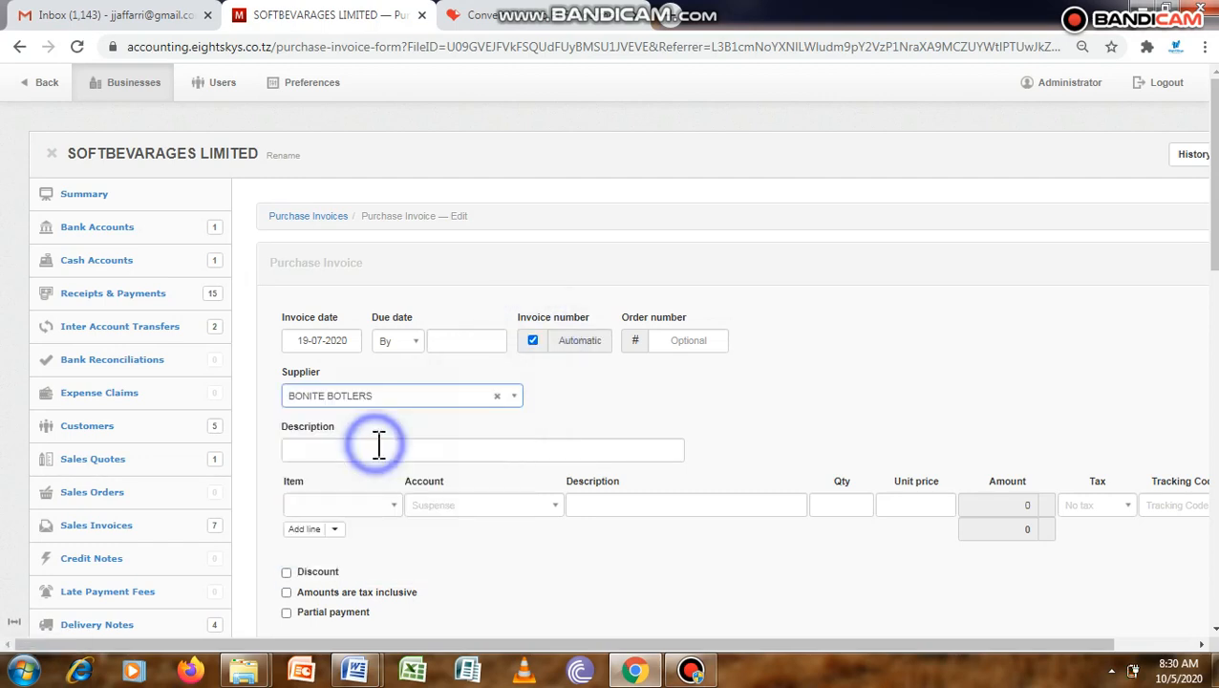
Enter the Cocacola inventory item on the first invoice line with a quantity of 105.
{"action": "left_click", "coordinate": [387, 509]}
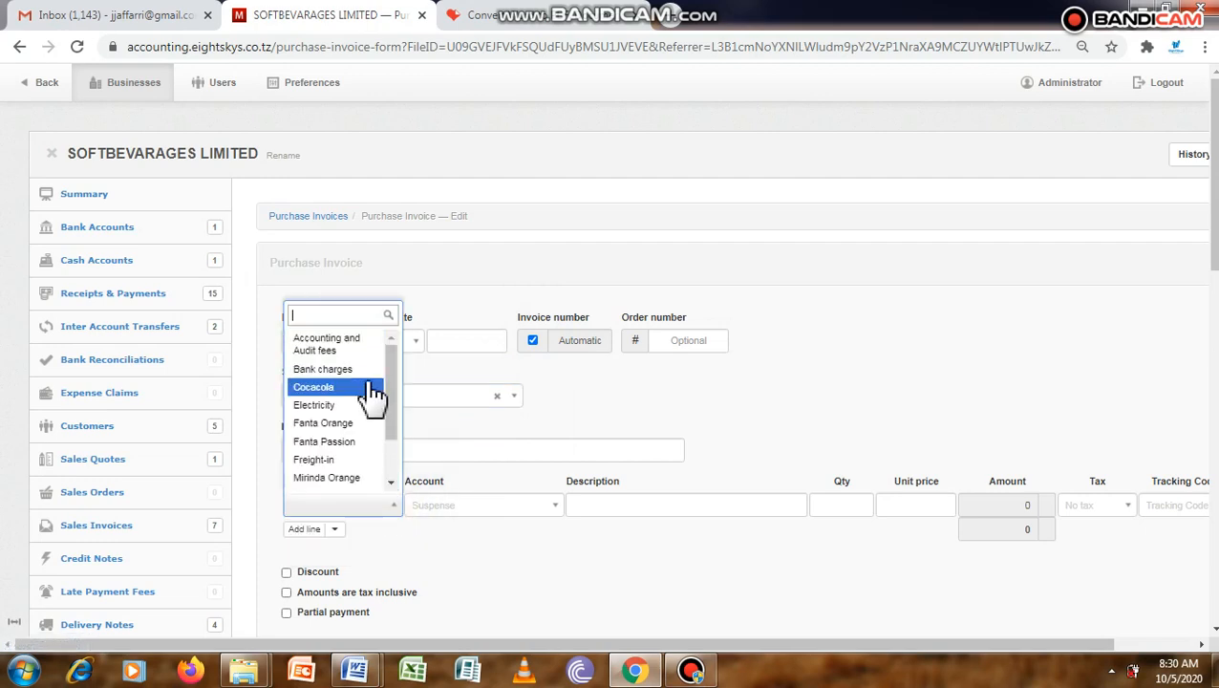
{"action": "left_click", "coordinate": [436, 552]}
{"action": "left_click", "coordinate": [367, 504]}
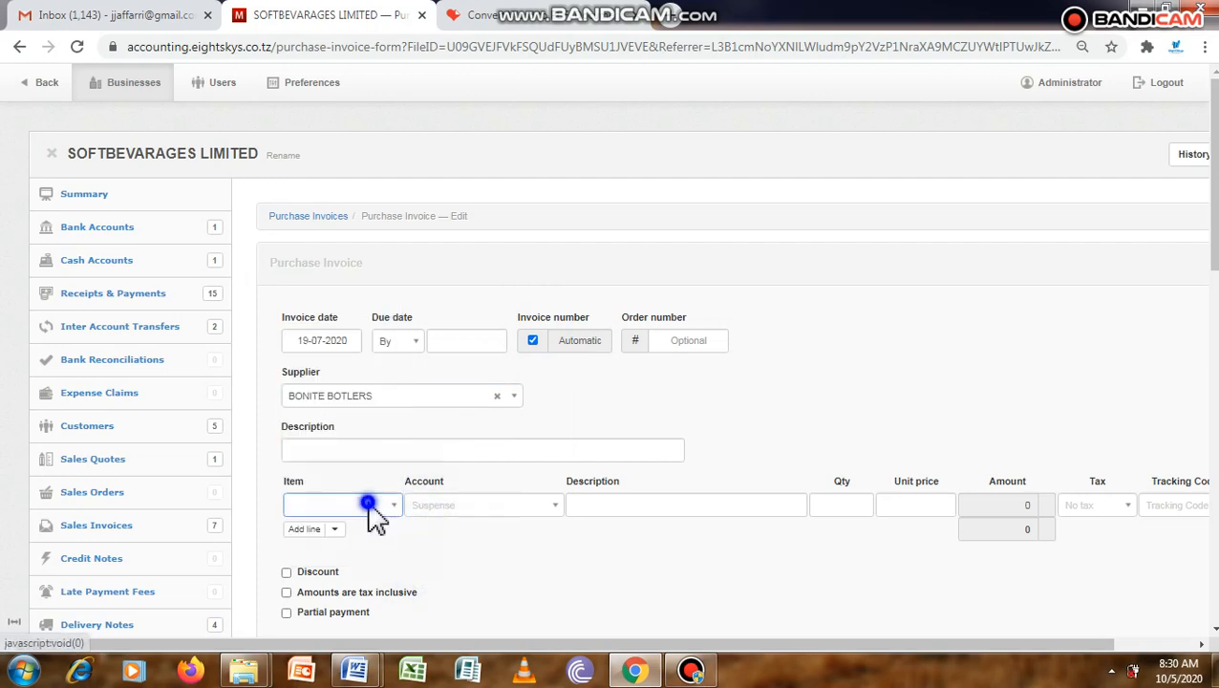
{"action": "type", "text": "COC"}
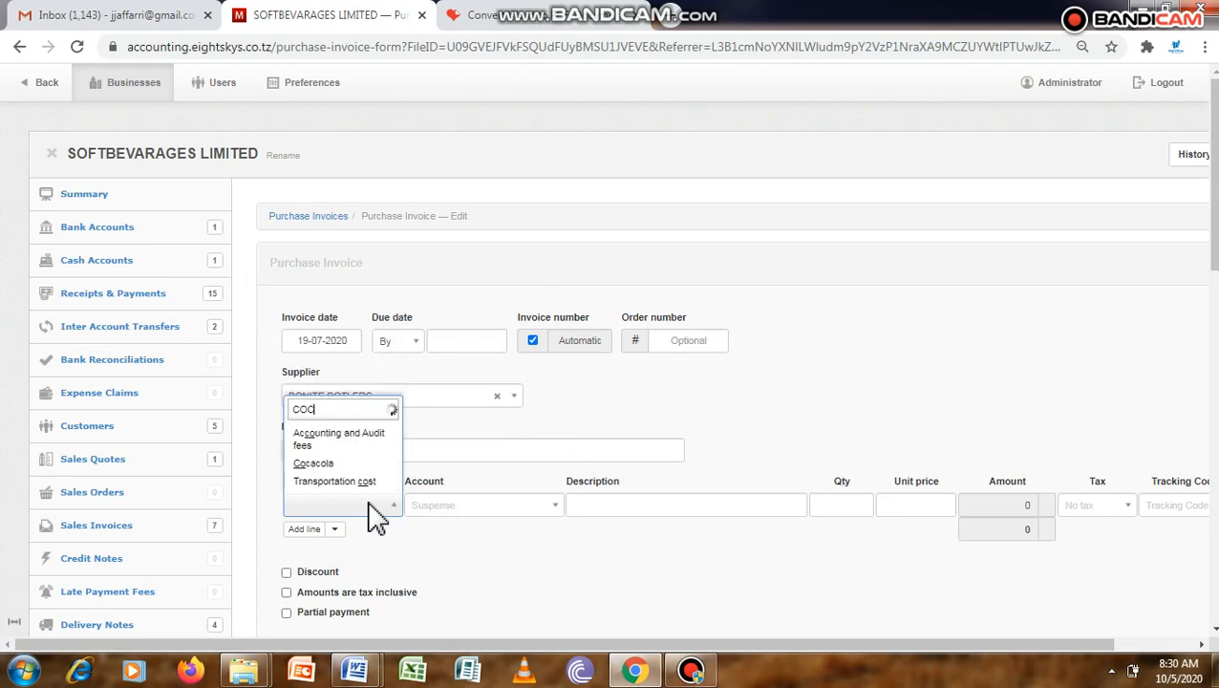
{"action": "left_click", "coordinate": [344, 482]}
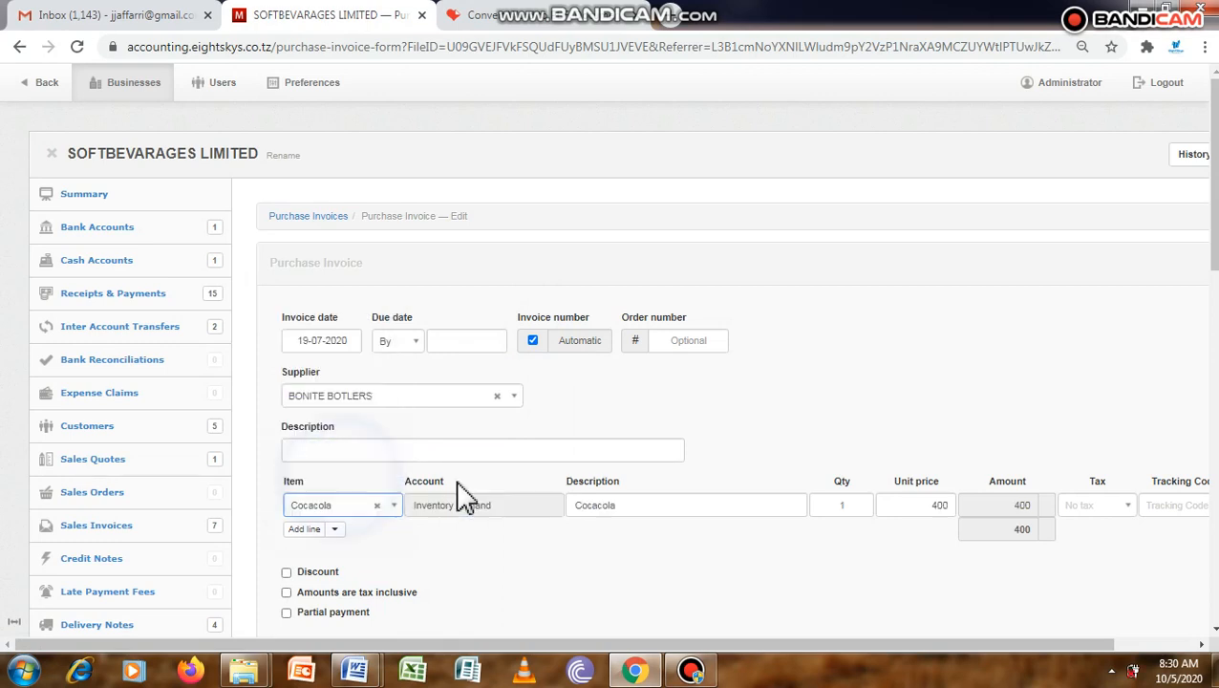
{"action": "left_click", "coordinate": [863, 507]}
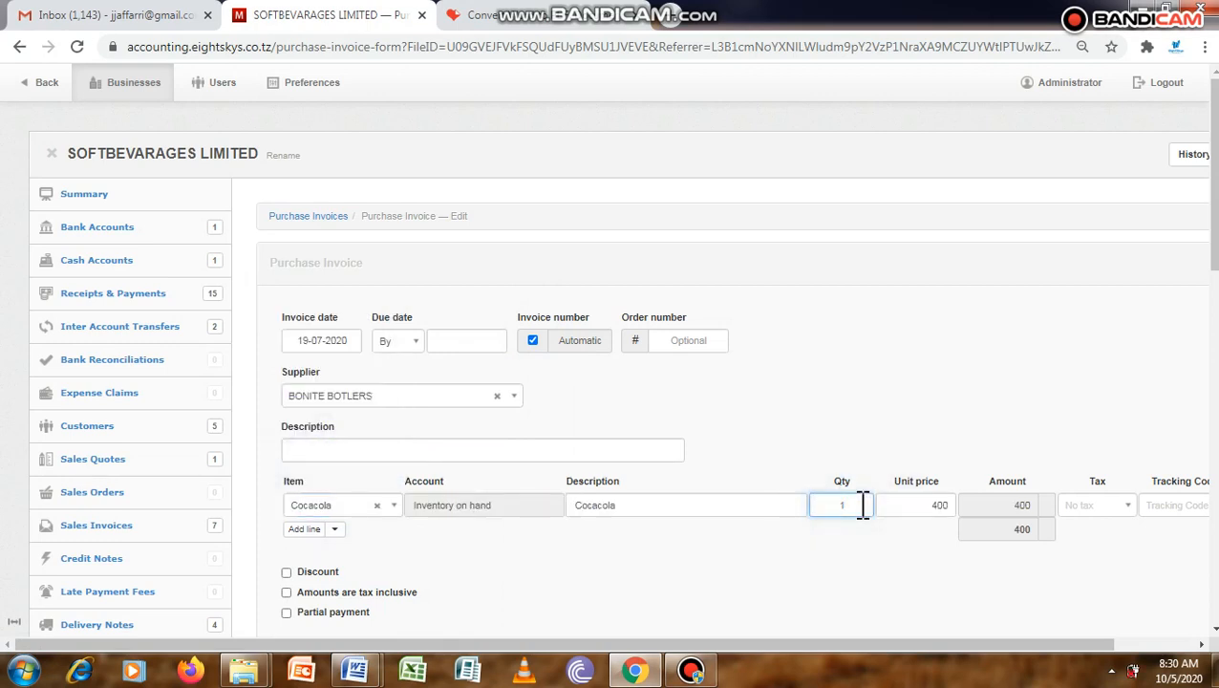
{"action": "type", "text": "05"}
Apply the VAT 18% tax and the Kariakoo tracking code to the Cocacola line.
{"action": "left_click_drag", "start_coordinate": [1079, 647], "coordinate": [1161, 648]}
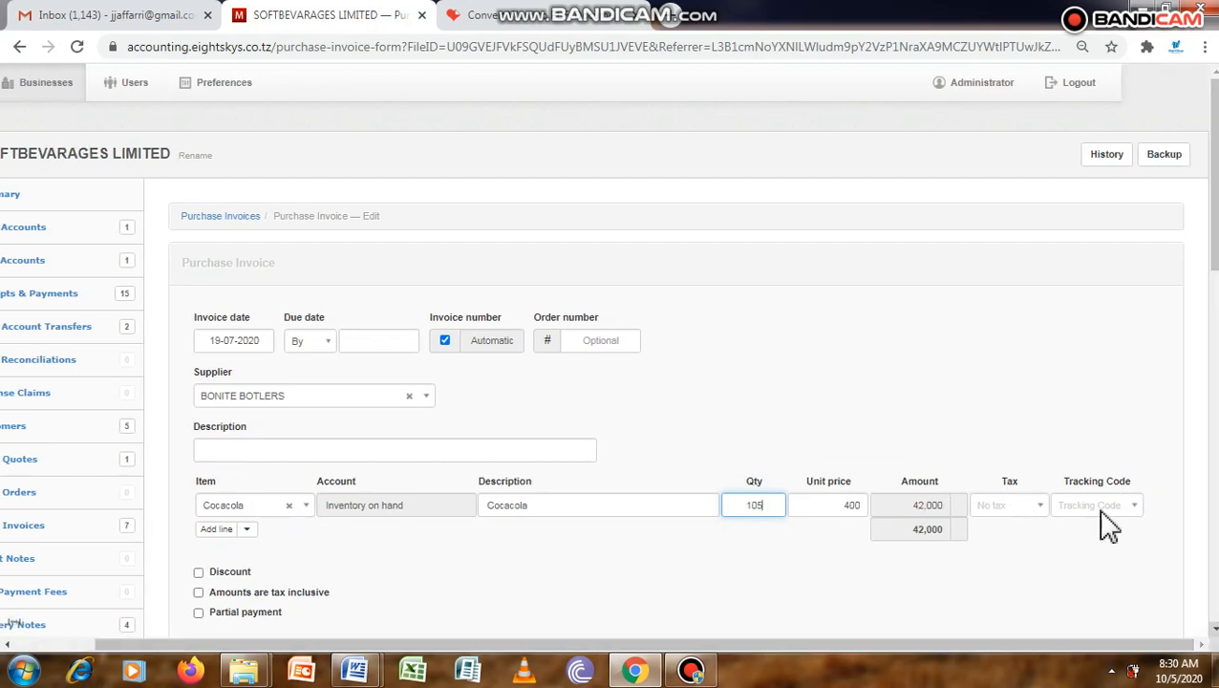
{"action": "left_click", "coordinate": [1038, 503]}
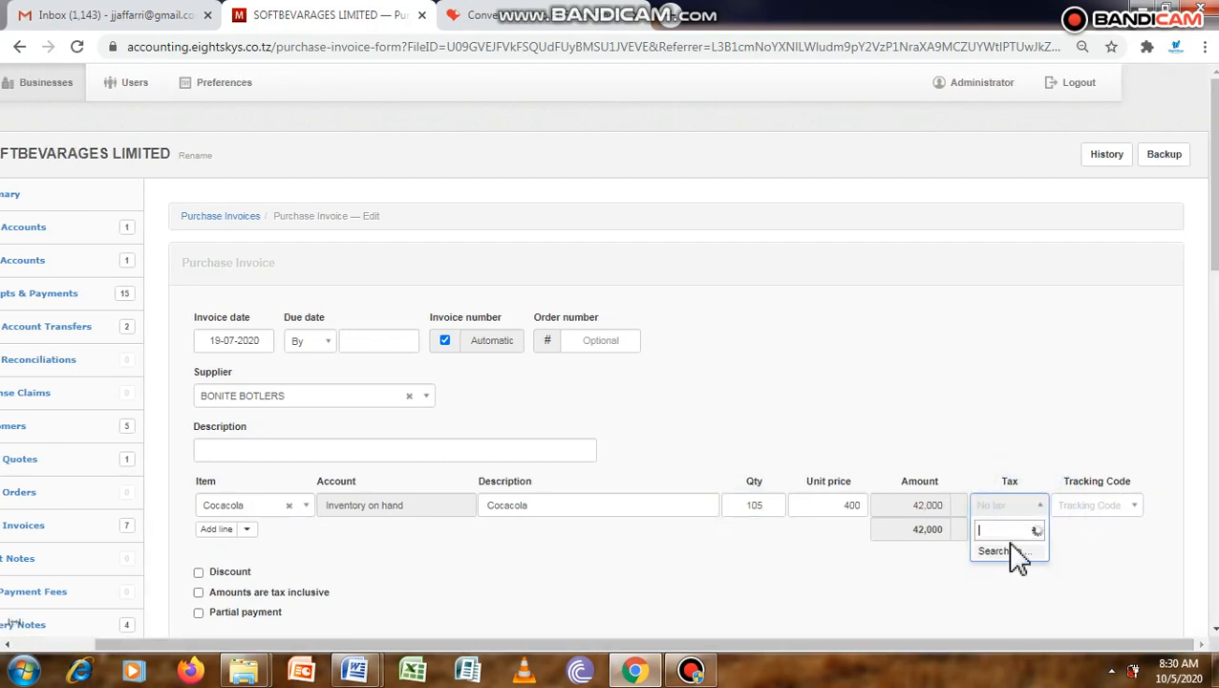
{"action": "key", "text": "Return"}
{"action": "left_click", "coordinate": [1121, 505]}
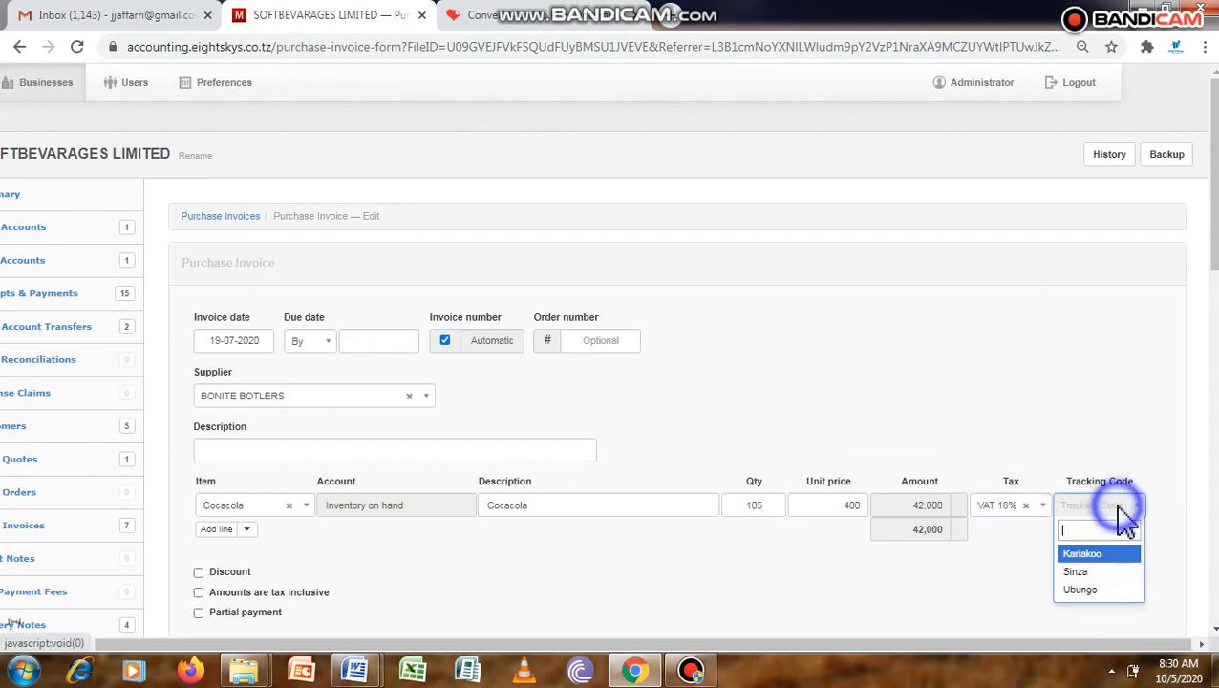
{"action": "left_click", "coordinate": [1111, 557]}
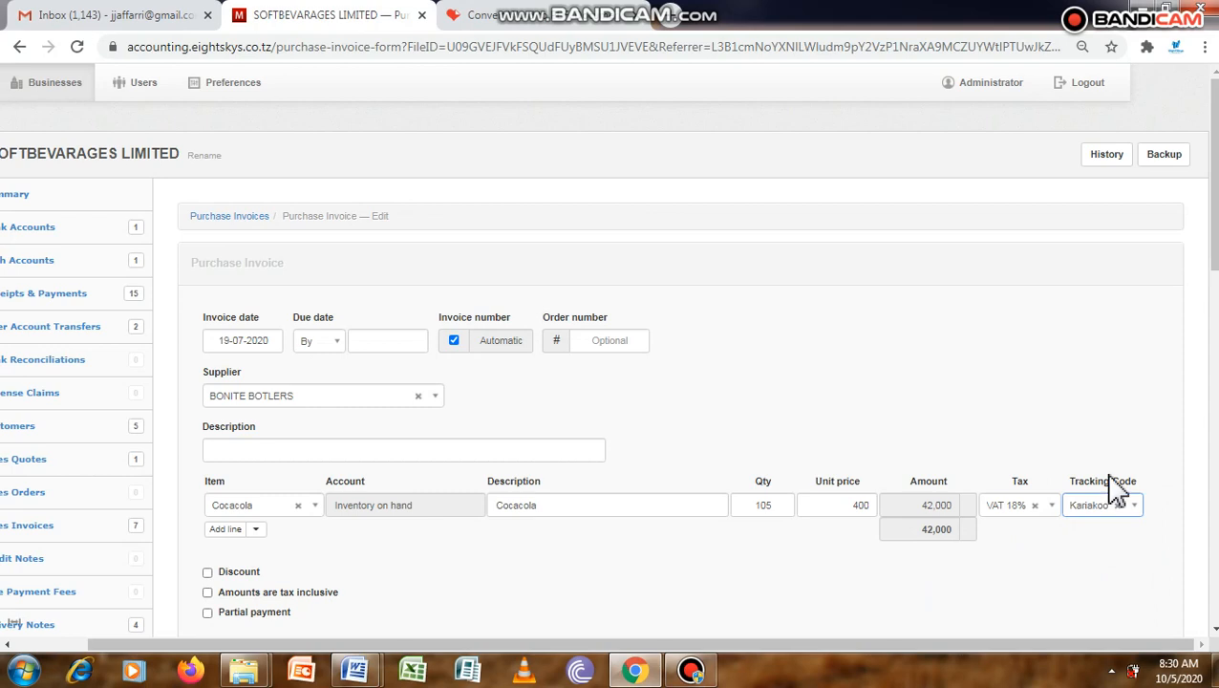
Create the completed BONITE BOTLERS purchase invoice.
{"action": "scroll", "coordinate": [1212, 287], "scroll_direction": "down", "scroll_amount": 2}
{"action": "scroll", "coordinate": [1213, 325], "scroll_direction": "down", "scroll_amount": 3}
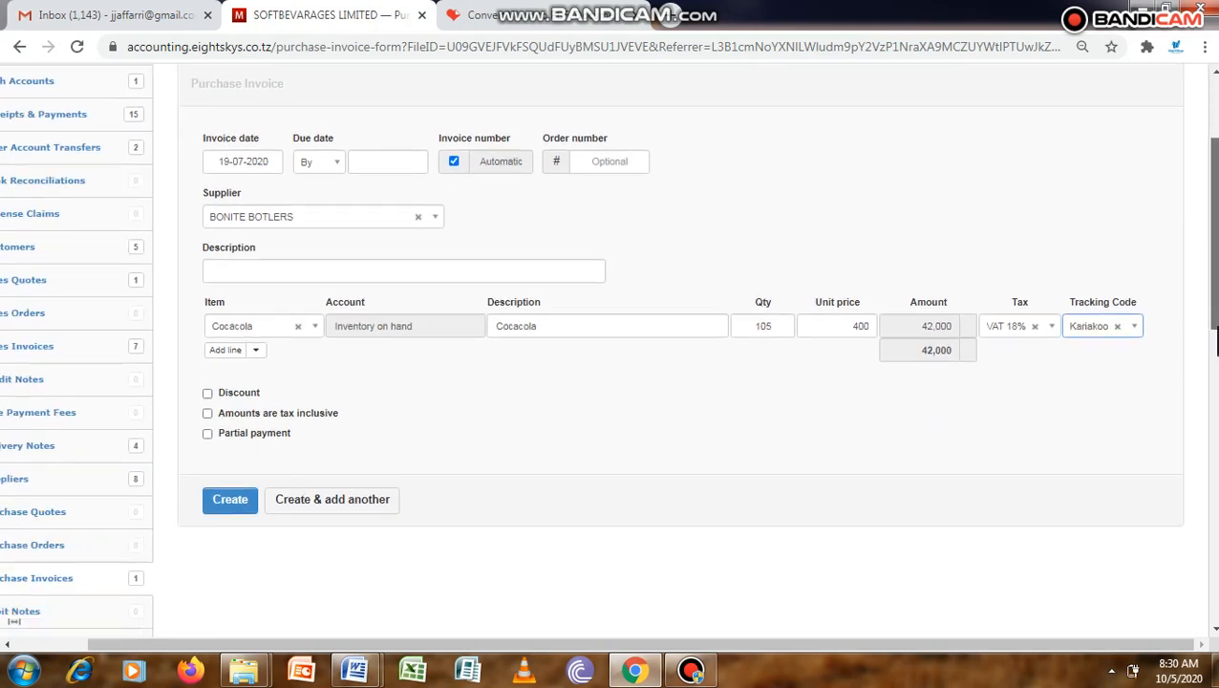
{"action": "left_click", "coordinate": [239, 477]}
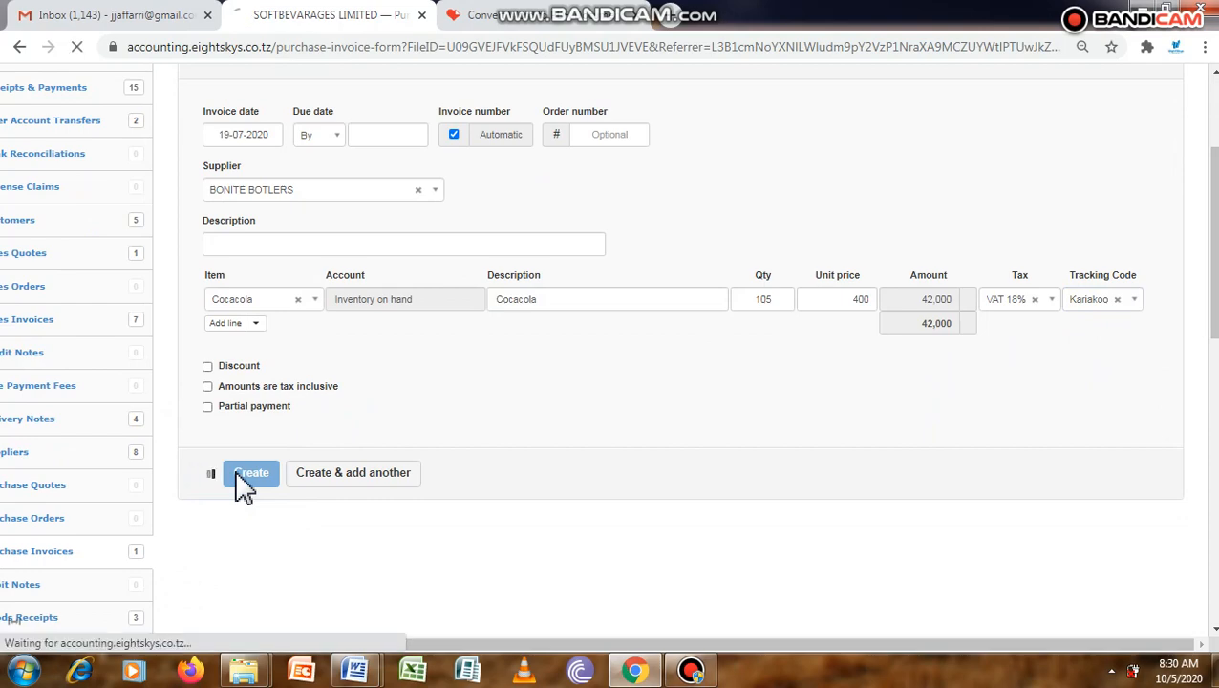
Open the Starting Balances report and drill into the transactions behind the accounts payable balance.
{"action": "scroll", "coordinate": [245, 487], "scroll_direction": "down", "scroll_amount": 3}
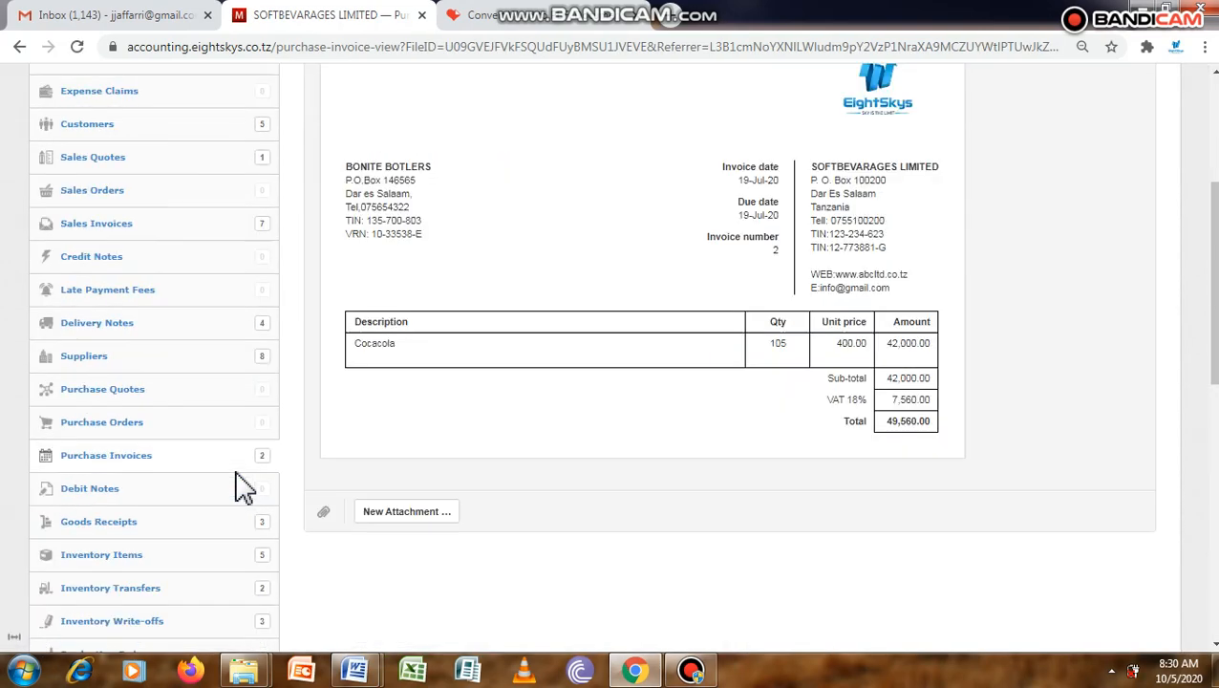
{"action": "scroll", "coordinate": [245, 488], "scroll_direction": "down", "scroll_amount": 6}
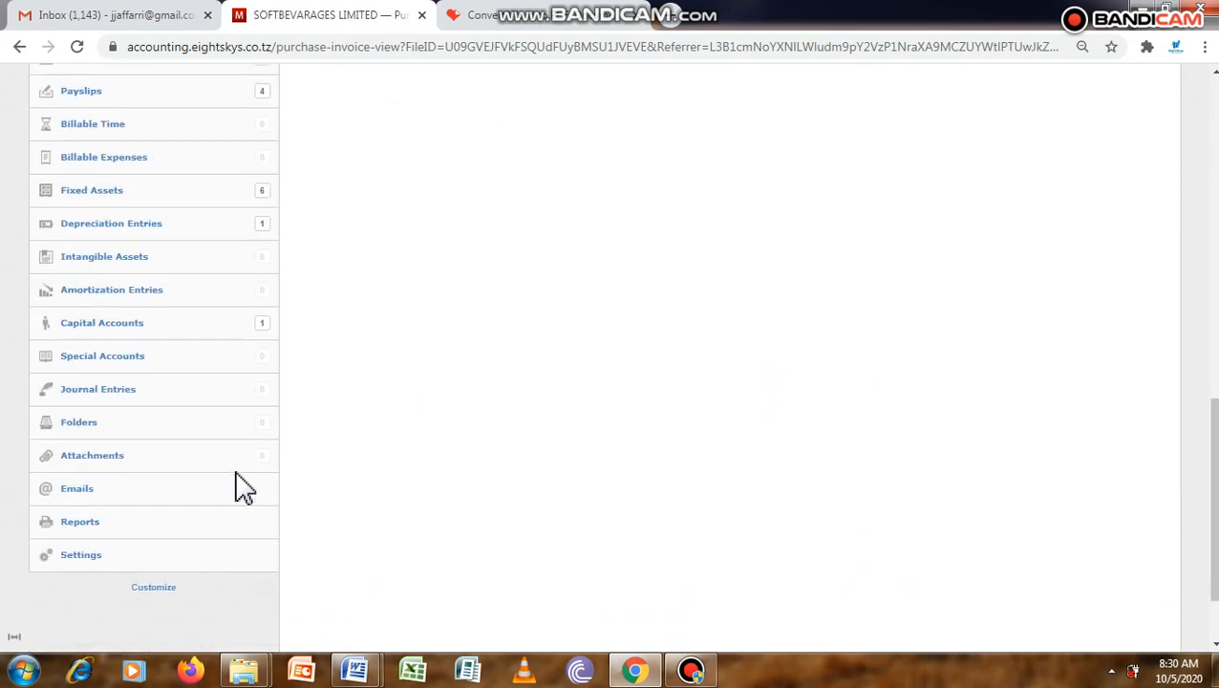
{"action": "scroll", "coordinate": [245, 488], "scroll_direction": "down", "scroll_amount": 2}
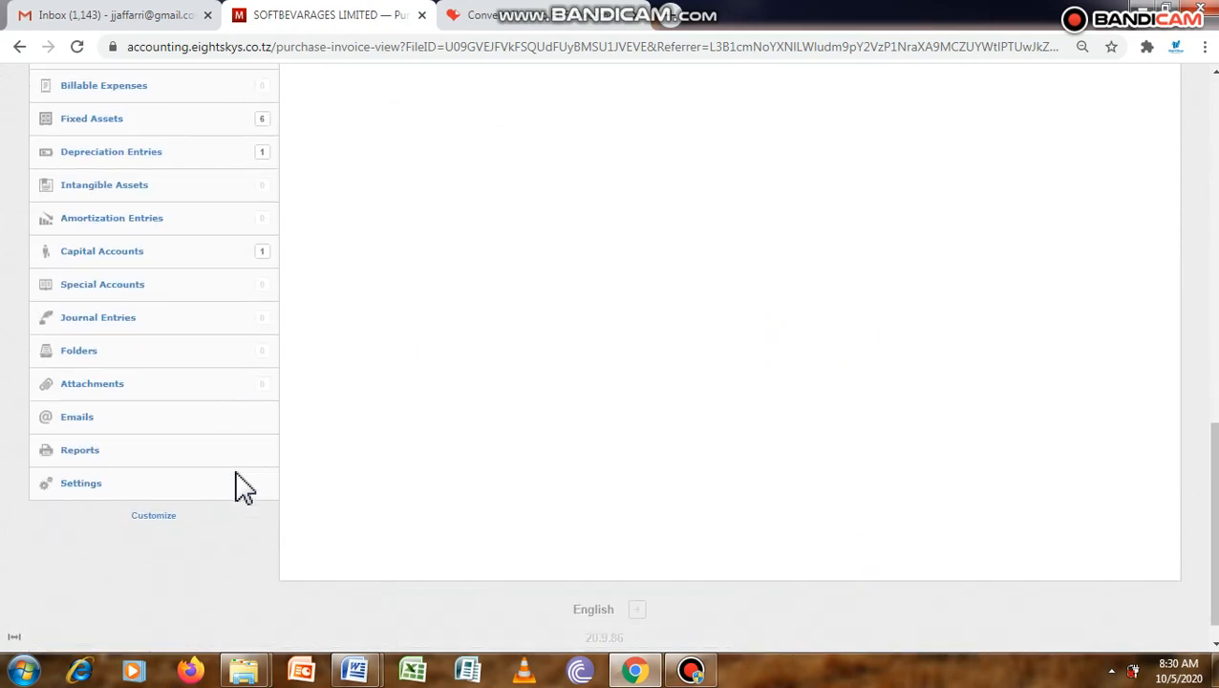
{"action": "left_click", "coordinate": [93, 453]}
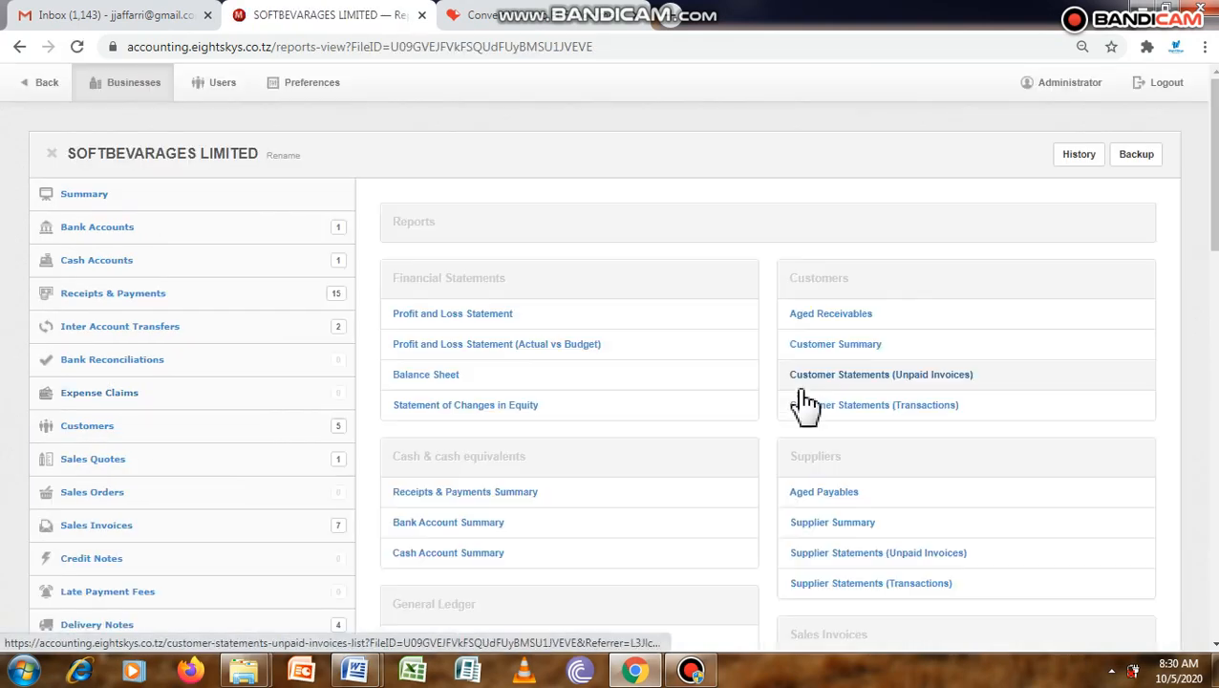
{"action": "scroll", "coordinate": [806, 406], "scroll_direction": "down", "scroll_amount": 1}
{"action": "scroll", "coordinate": [806, 406], "scroll_direction": "down", "scroll_amount": 2}
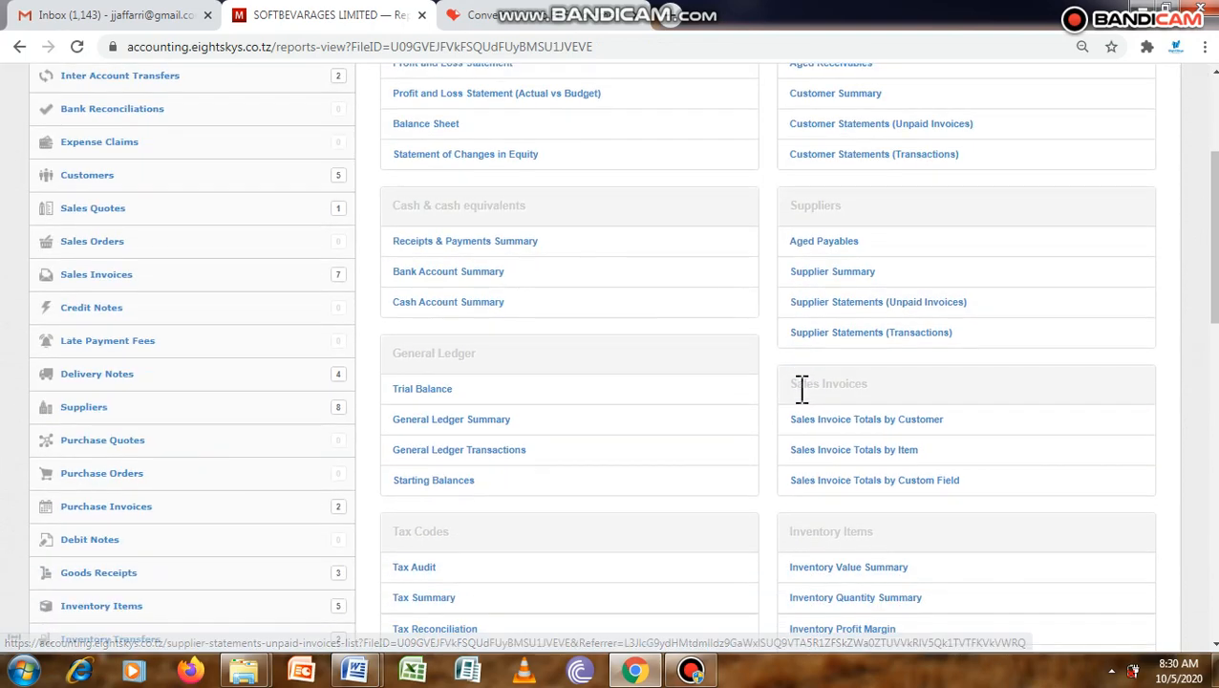
{"action": "left_click", "coordinate": [445, 486]}
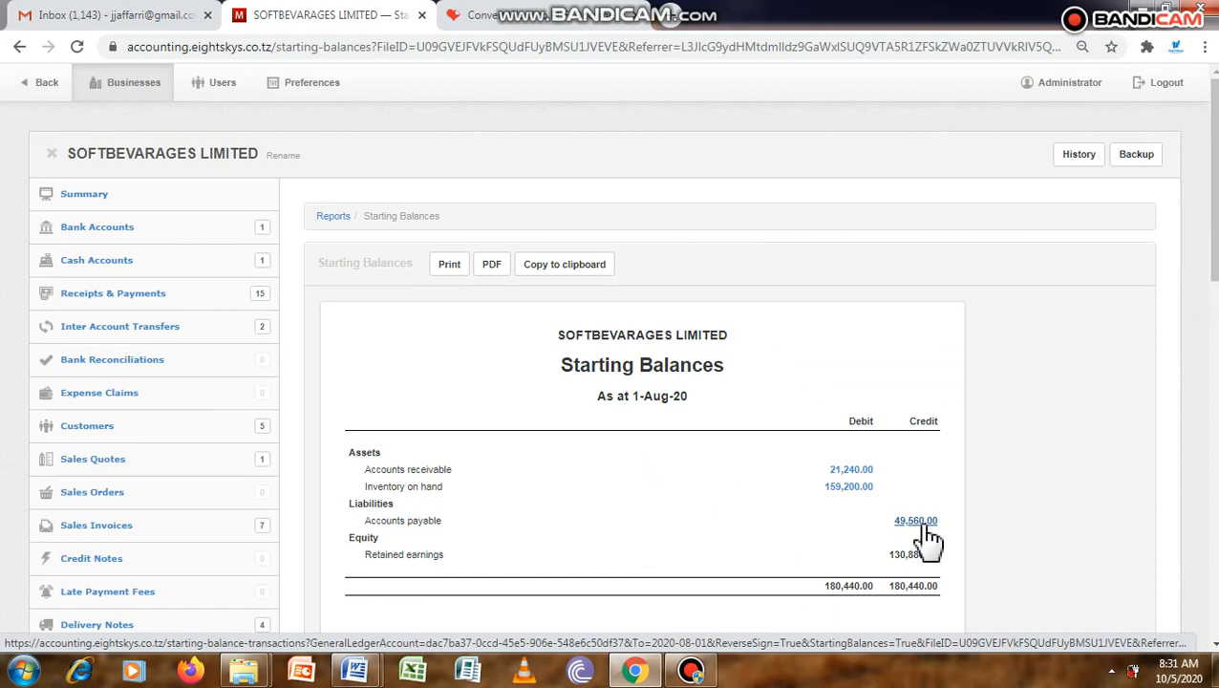
{"action": "left_click", "coordinate": [925, 528]}
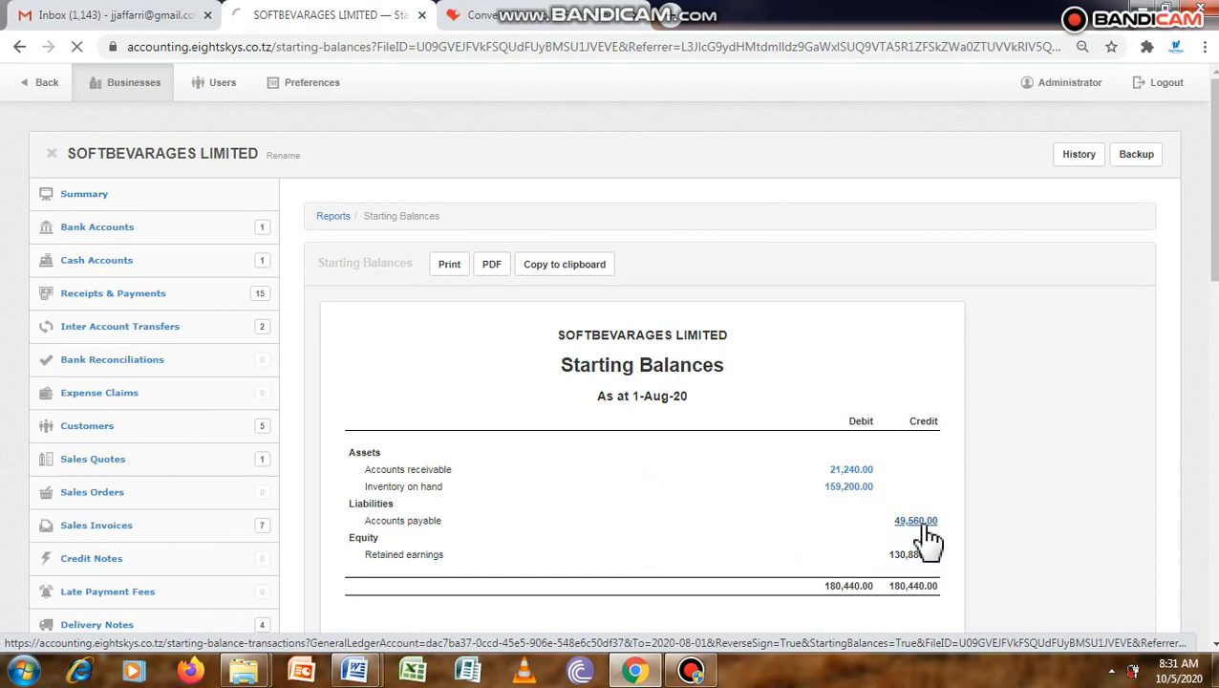